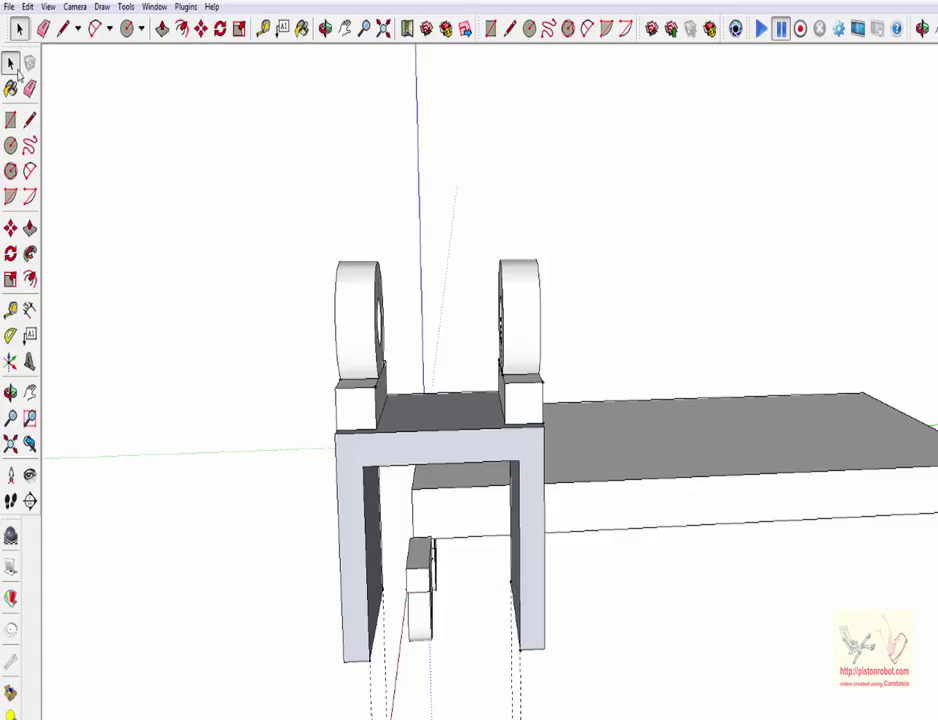
- Move the left wheel bracket inward along the top of the U-shaped support
left_click(358, 401)
key("m")
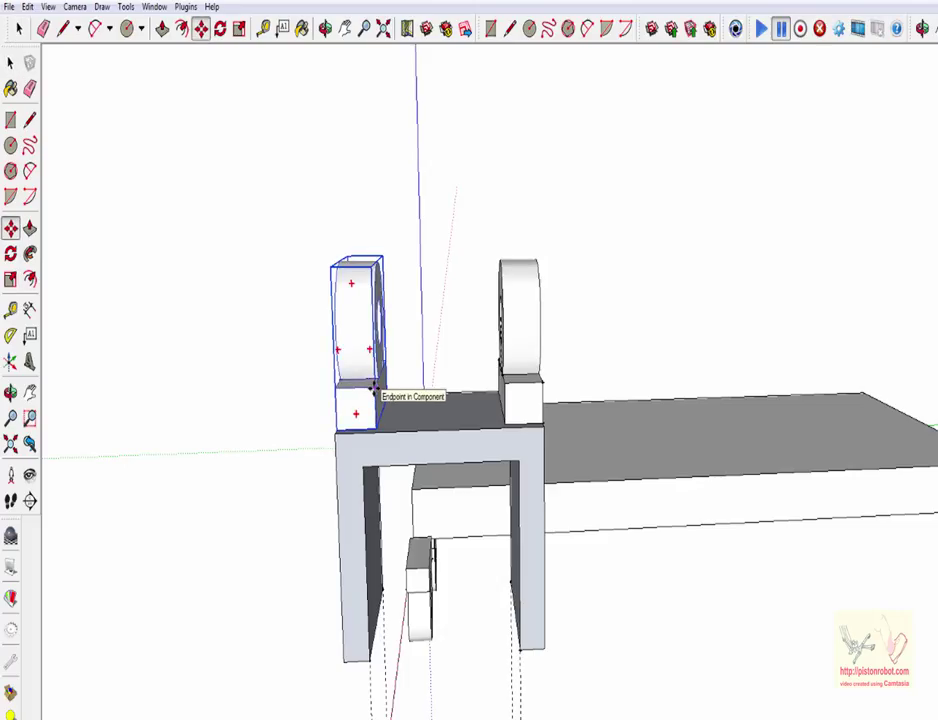
left_click(375, 389)
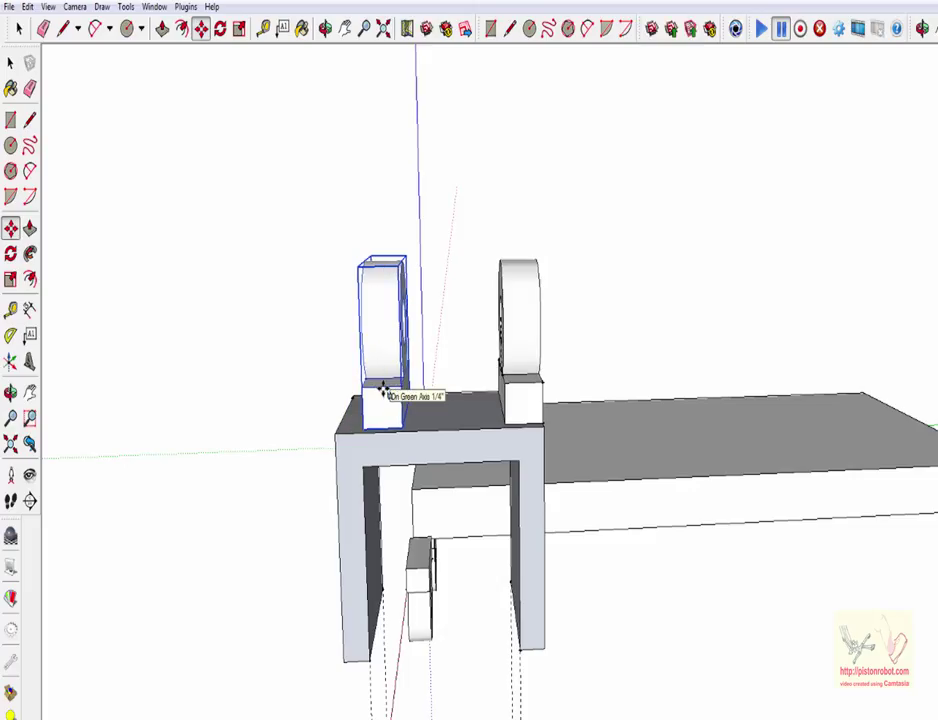
left_click(383, 391)
left_click(10, 62)
- Move the right wheel bracket slightly inward toward the left one
left_click(518, 399)
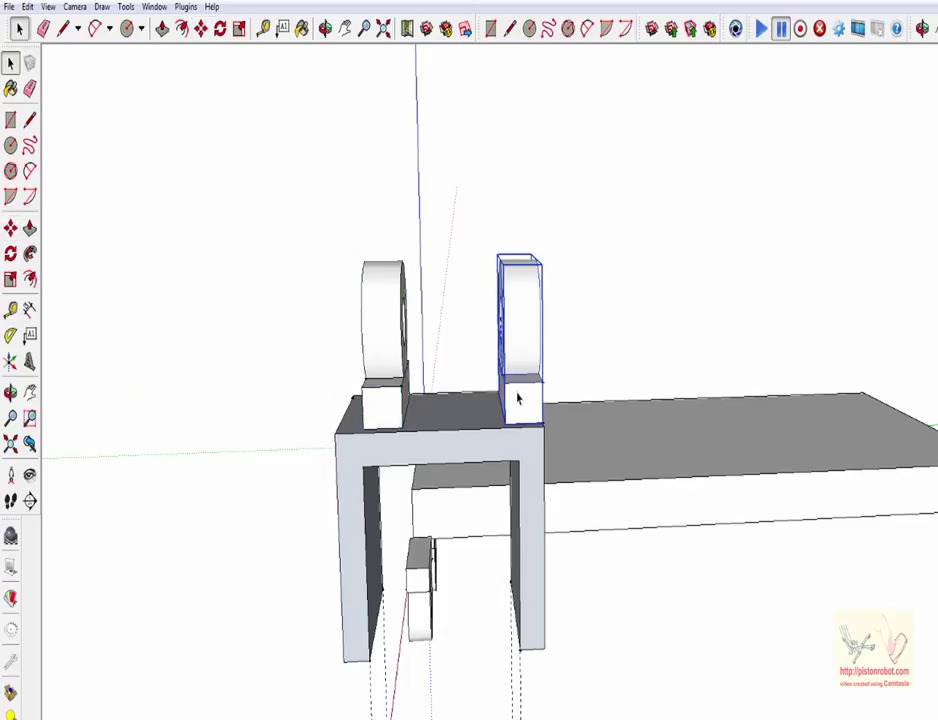
left_click(201, 28)
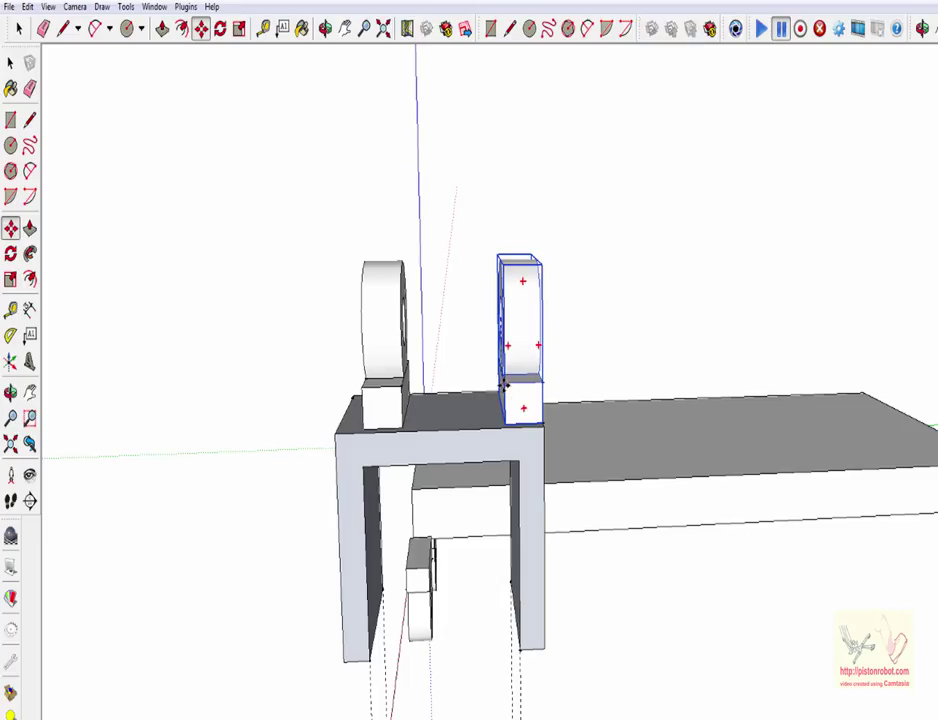
left_click(503, 385)
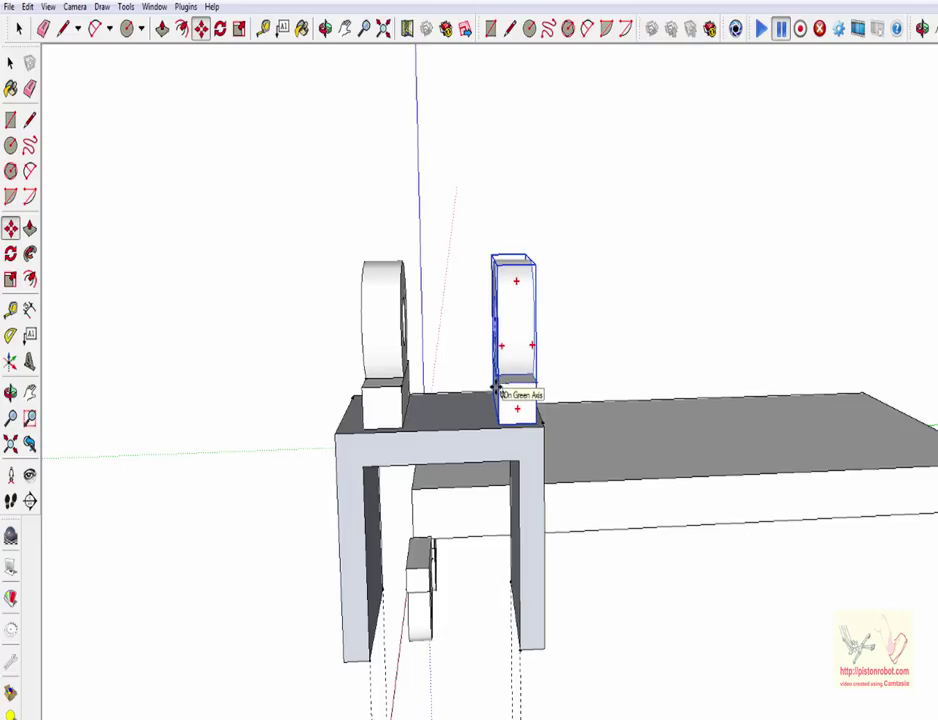
left_click(496, 388)
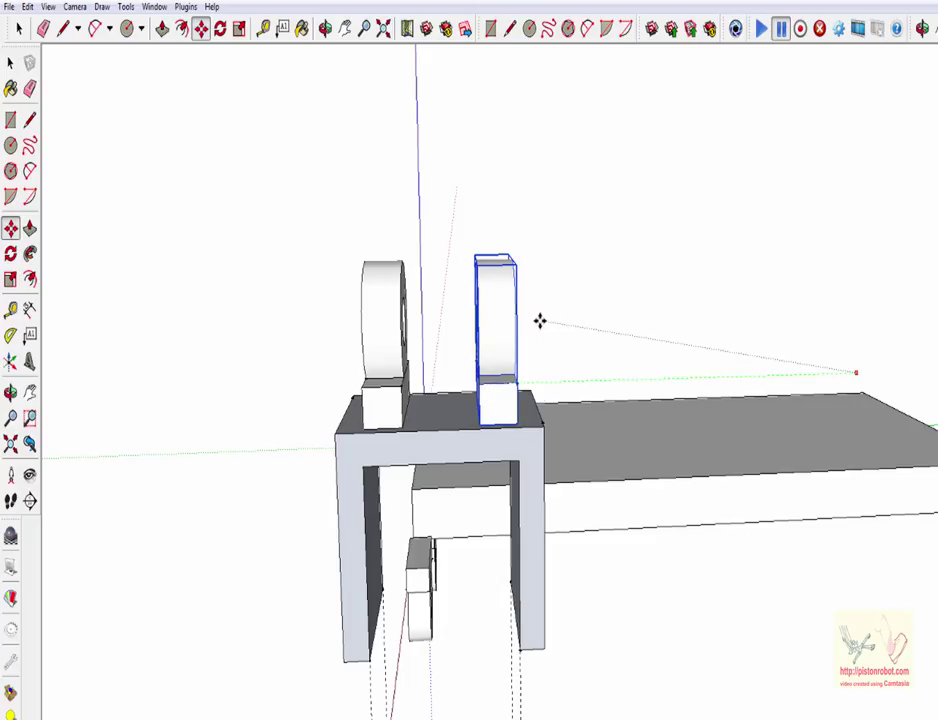
key("space")
- View from lower and select the left wheel bracket and U-shaped support together
left_click(325, 28)
mouse_move(341, 235)
left_mouse_down()
mouse_move(318, 221)
mouse_move(211, 224)
left_mouse_up()
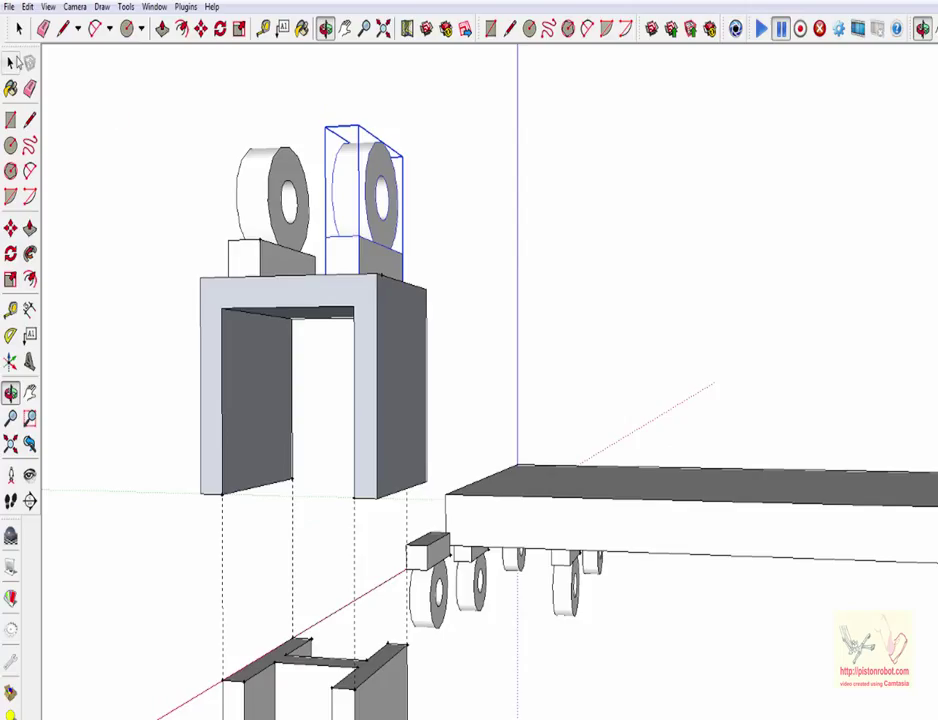
left_click(11, 63)
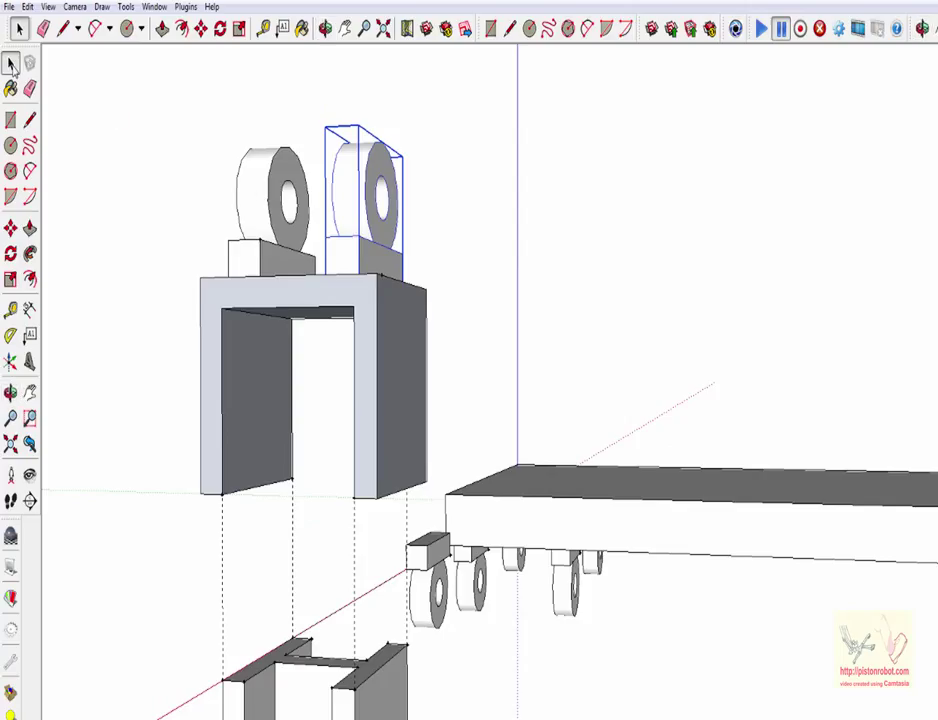
left_click(259, 226, "shift")
left_click(246, 296, "shift")
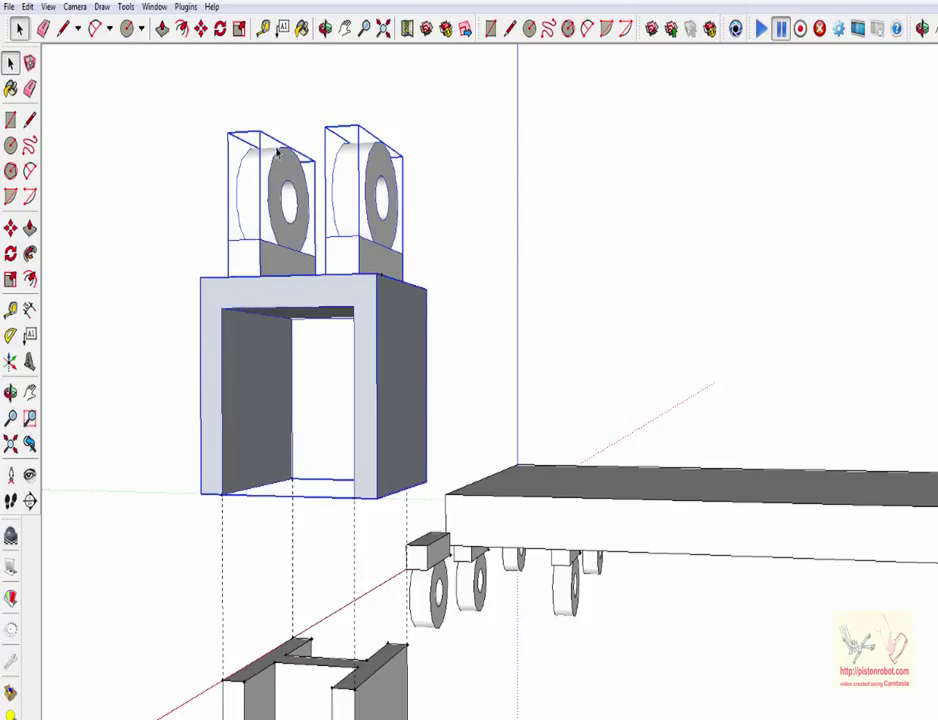
- Drop the support and brackets down onto the top of the vertical posts
left_click(200, 28)
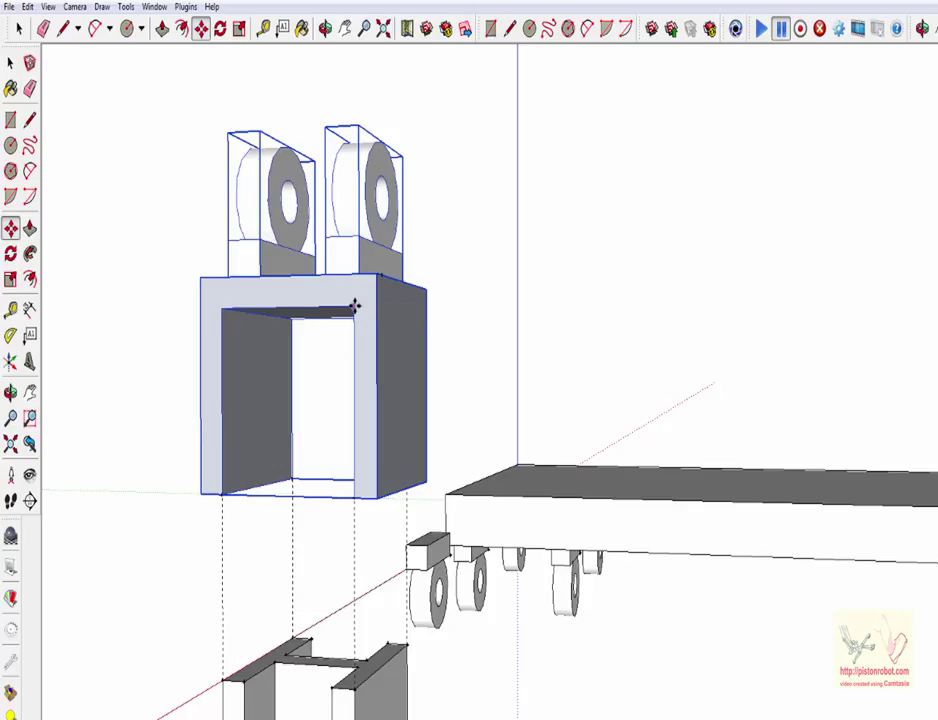
left_click(355, 311)
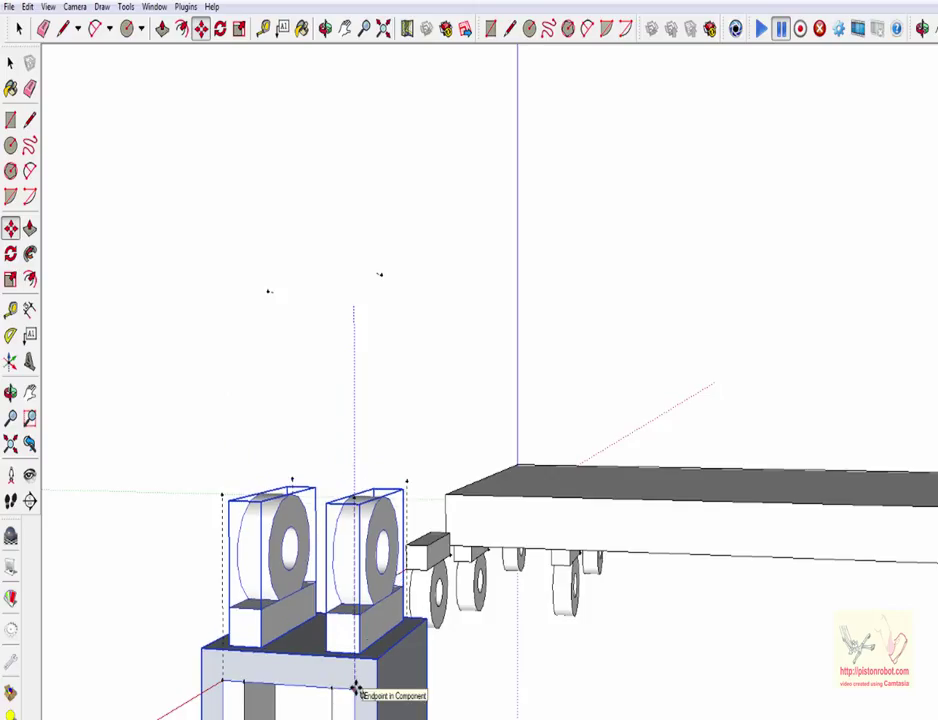
left_click(355, 688)
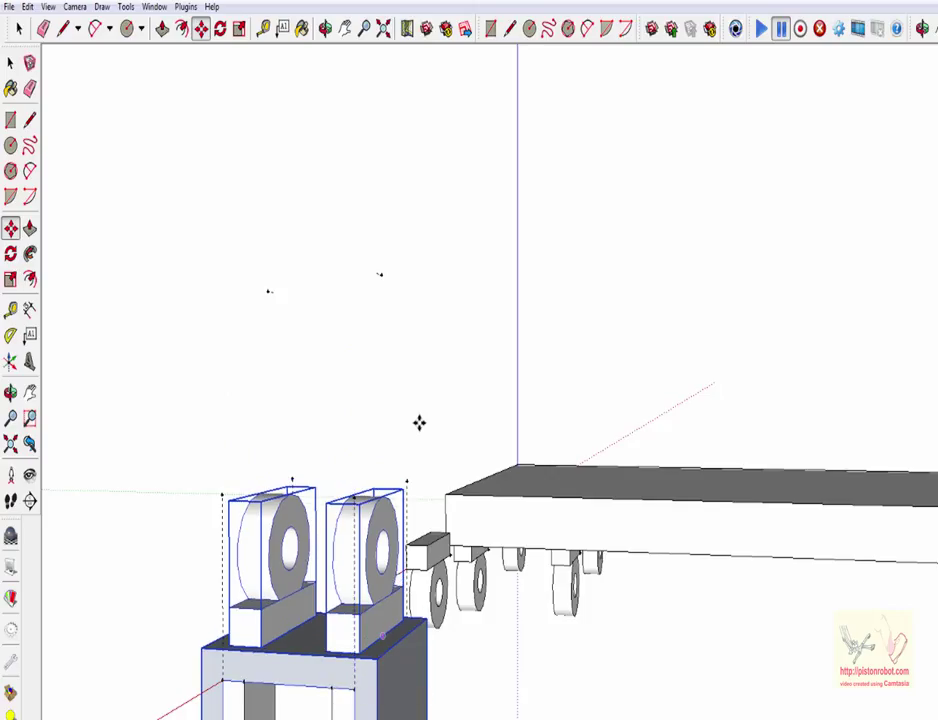
left_click(325, 28)
mouse_move(389, 368)
left_mouse_down()
mouse_move(429, 147)
mouse_move(548, 142)
mouse_move(548, 167)
mouse_move(420, 186)
mouse_move(403, 321)
mouse_move(538, 465)
mouse_move(63, 144)
left_mouse_up()
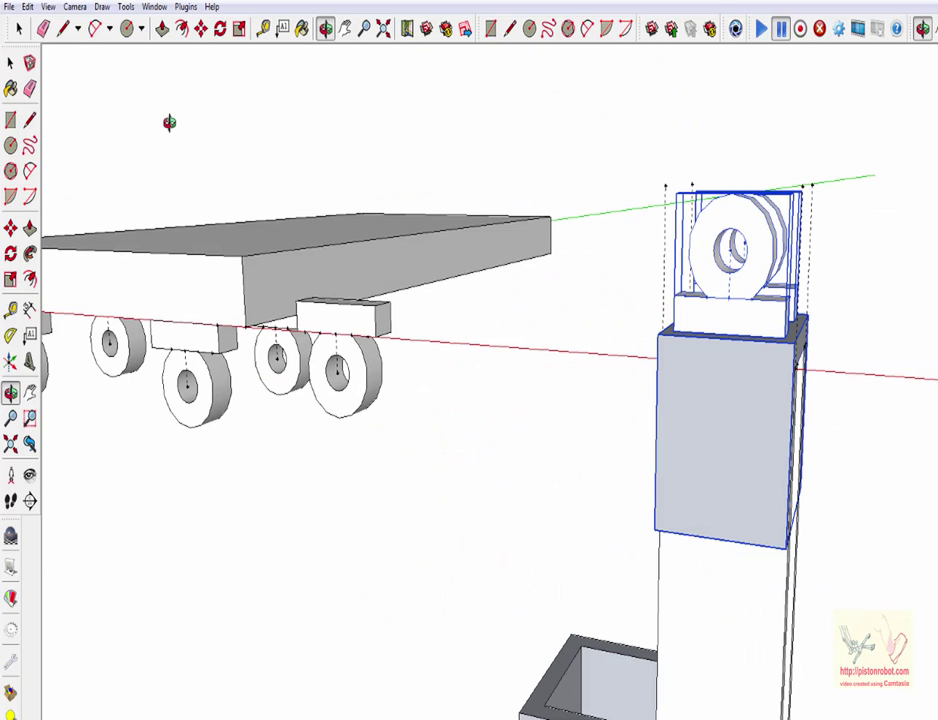
left_click(10, 62)
left_click(236, 97)
middle_click_drag(236, 97, 237, 90)
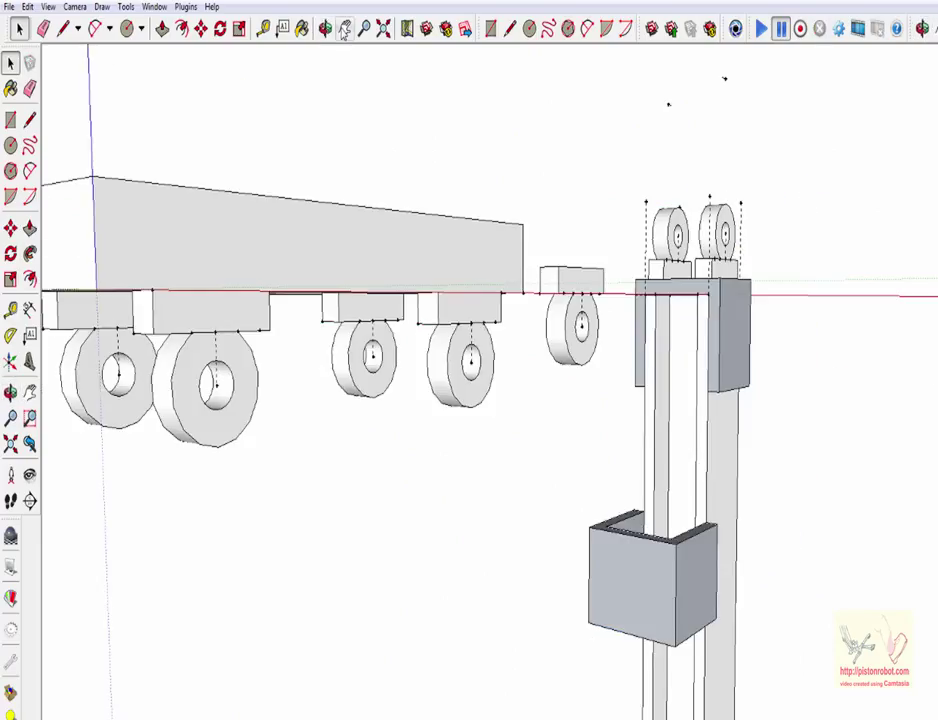
mouse_move(565, 159)
middle_mouse_down()
mouse_move(628, 211)
mouse_move(655, 199)
mouse_move(747, 243)
mouse_move(398, 325)
mouse_move(527, 329)
middle_mouse_up()
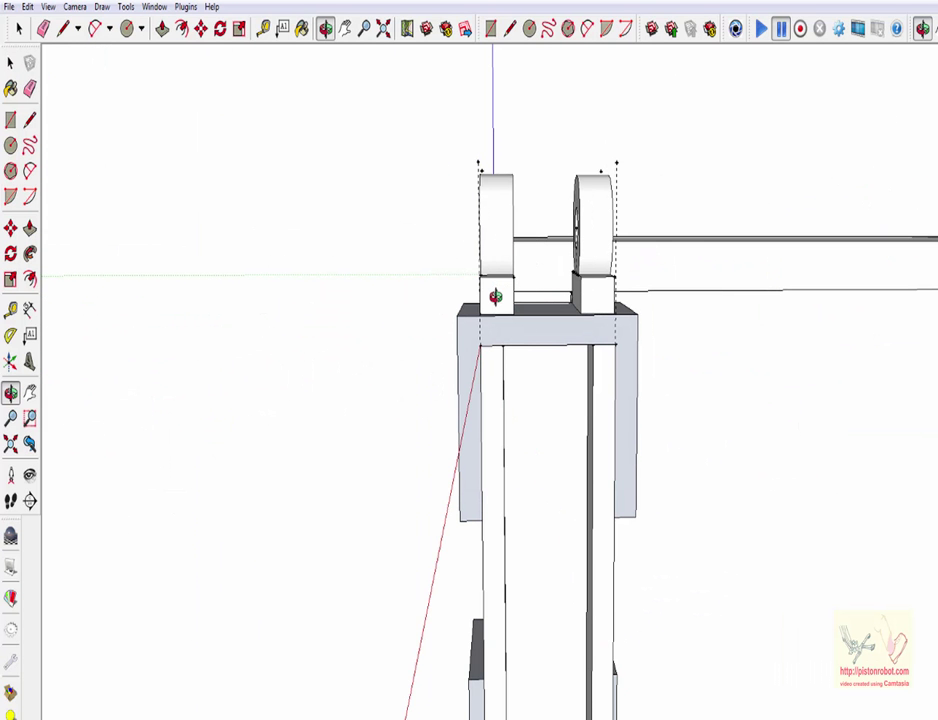
mouse_move(477, 209)
left_mouse_down()
mouse_move(446, 124)
mouse_move(488, 232)
left_mouse_up()
left_click_drag(502, 310, 565, 329)
- Select the U support and both wheel brackets and raise them slightly along the blue axis
left_click(10, 62)
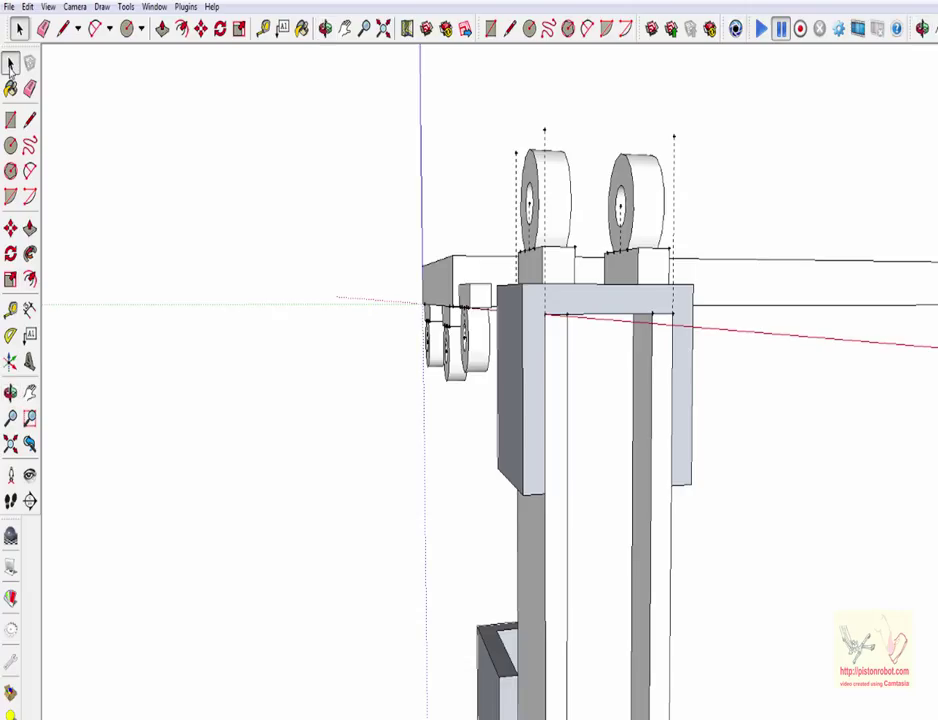
left_click(536, 415)
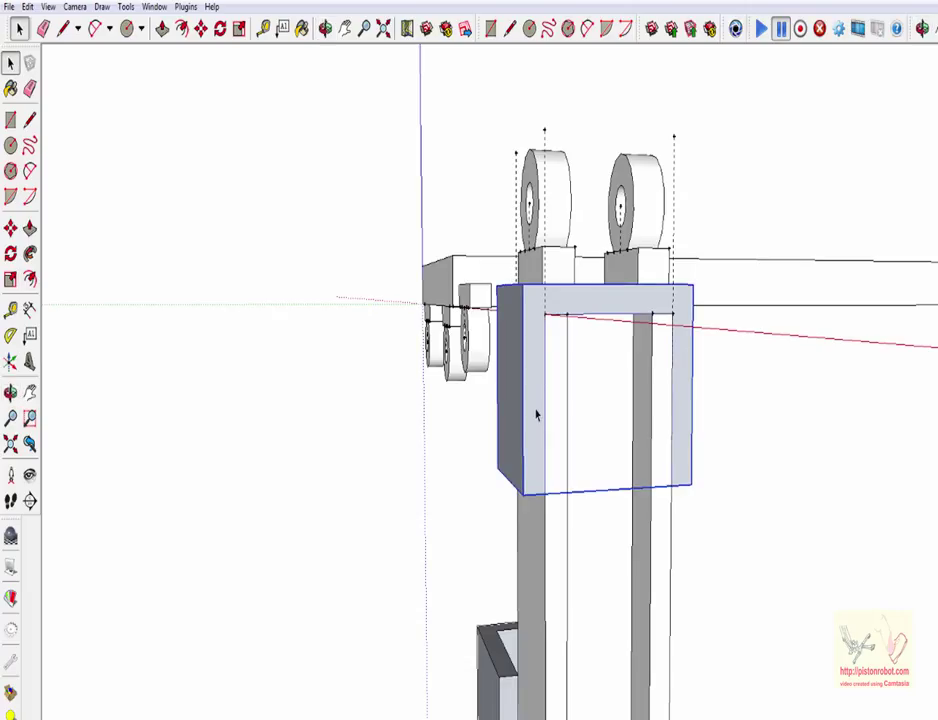
left_click(549, 268, "shift")
left_click(650, 264, "shift")
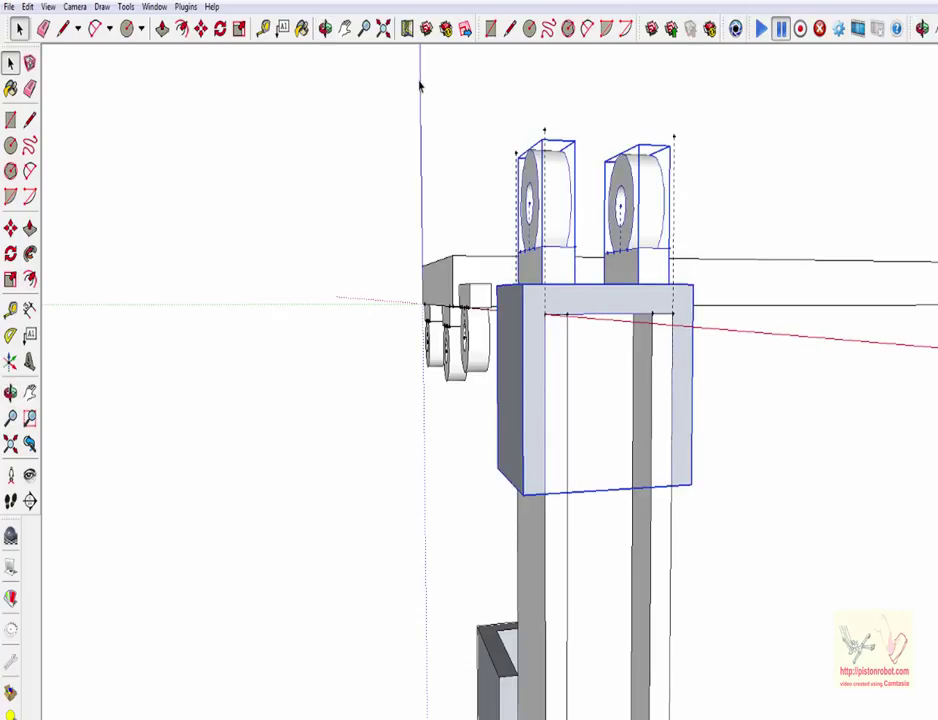
left_click(201, 28)
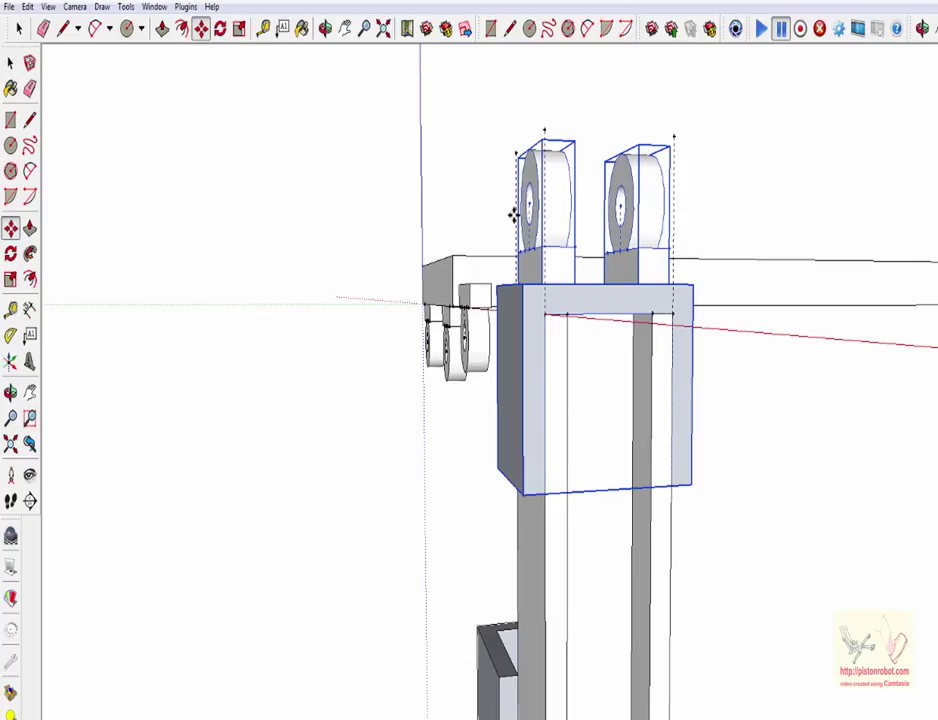
left_click(586, 283)
key("Escape")
left_click(586, 279)
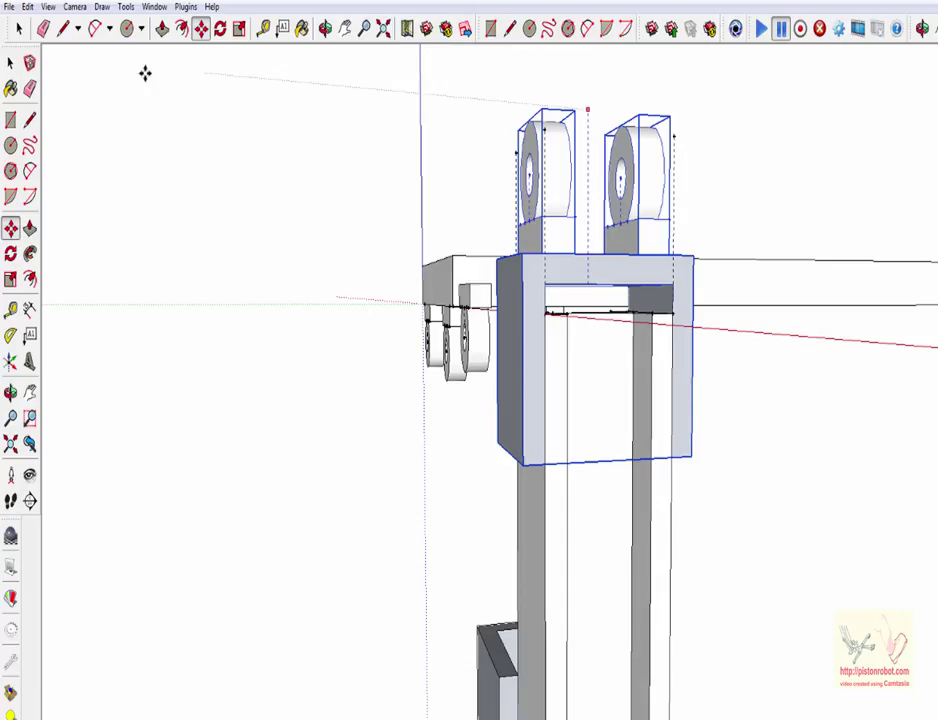
- Clear the selection, orbit to a frontal view and zoom to the whole model
left_click(10, 62)
left_click(203, 58)
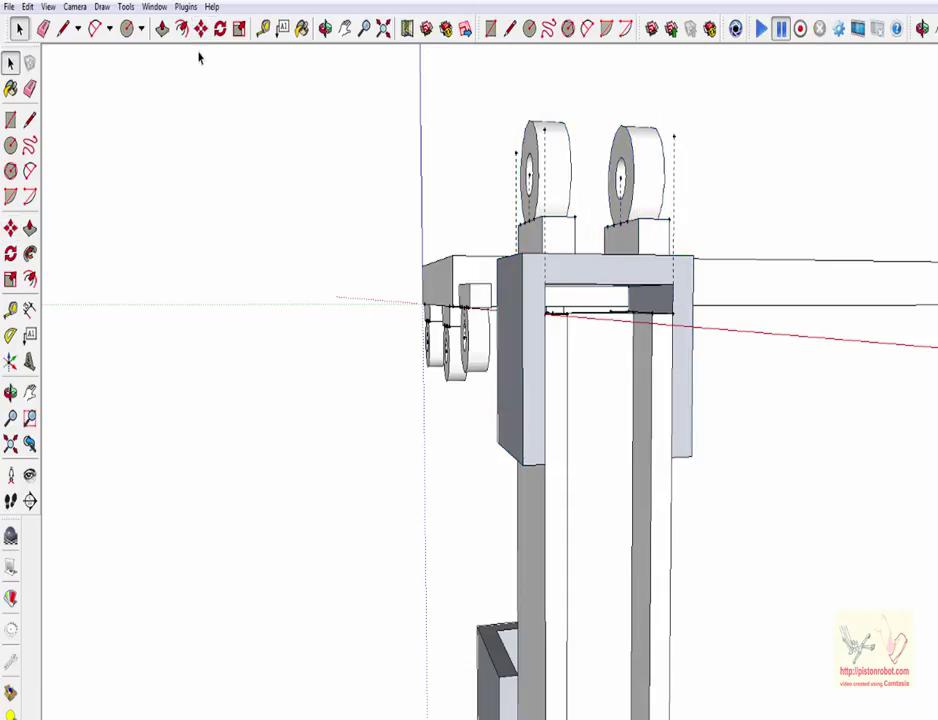
left_click(326, 28)
mouse_move(340, 50)
left_mouse_down()
mouse_move(310, 82)
mouse_move(400, 218)
left_mouse_up()
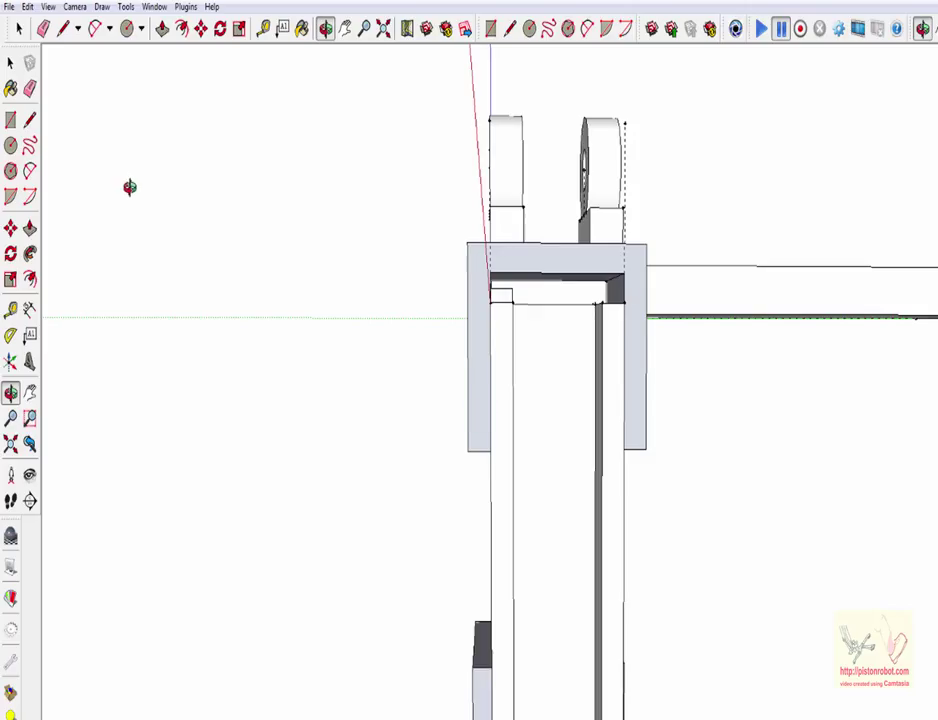
key("shift+z")
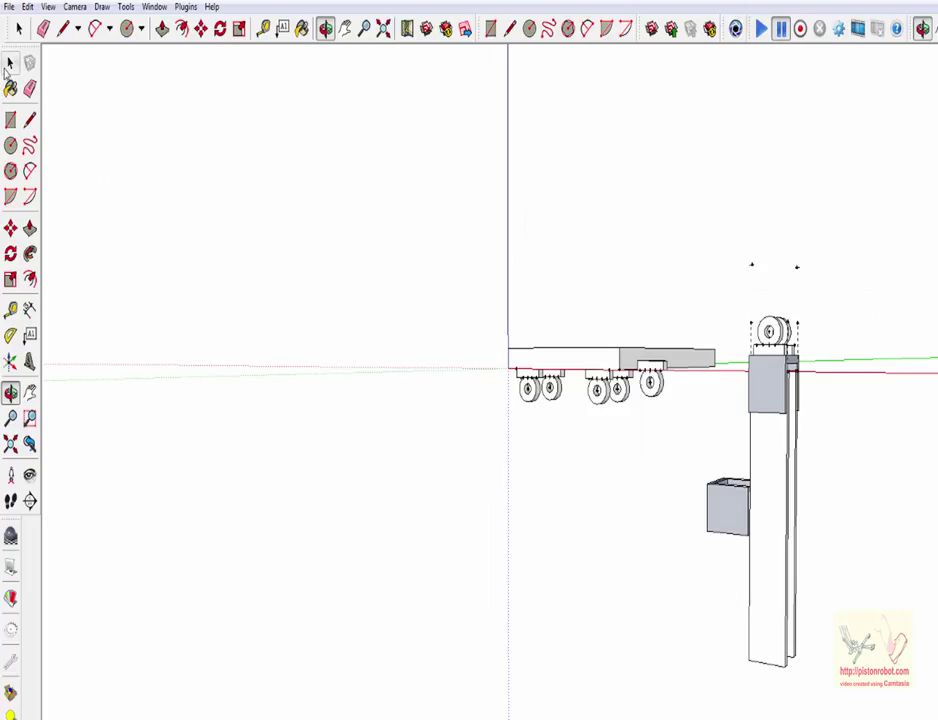
- Window-select the whole post assembly and move it over toward the cart
left_click(10, 63)
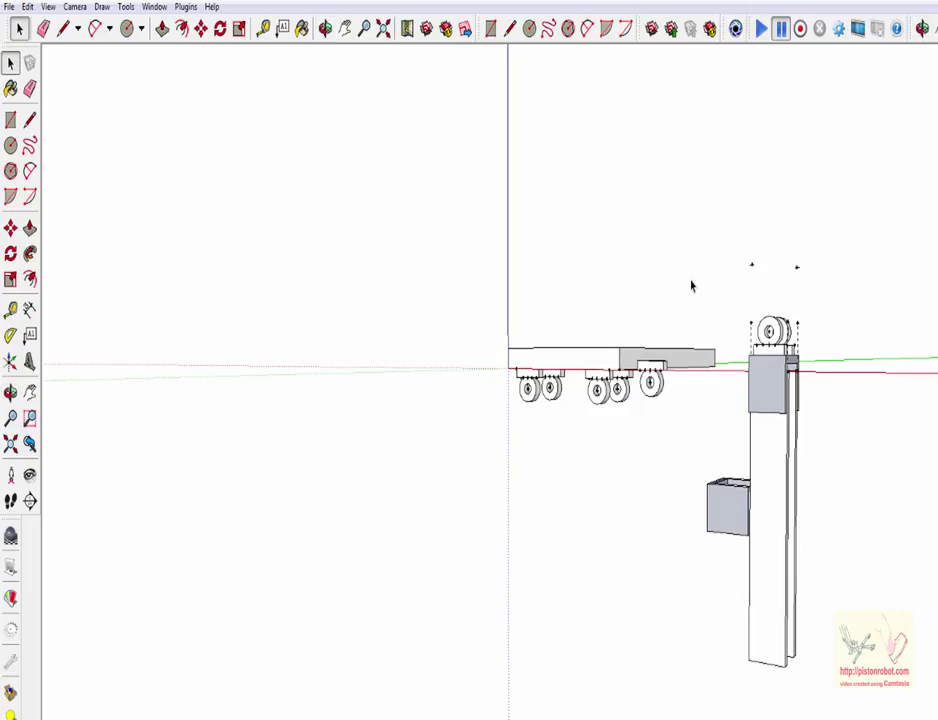
left_click_drag(692, 279, 857, 703)
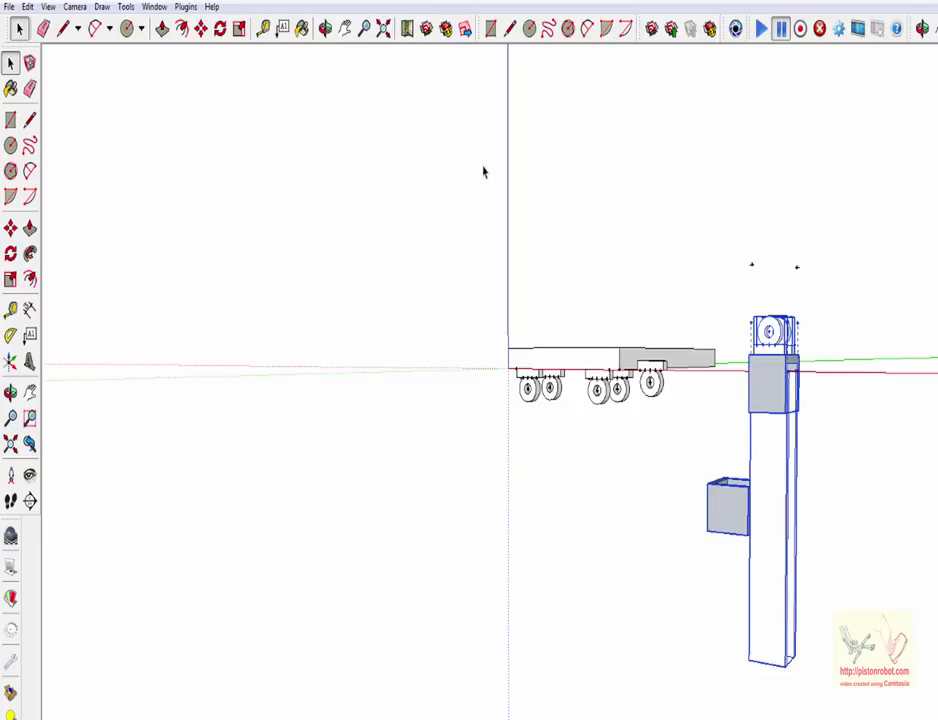
left_click(201, 28)
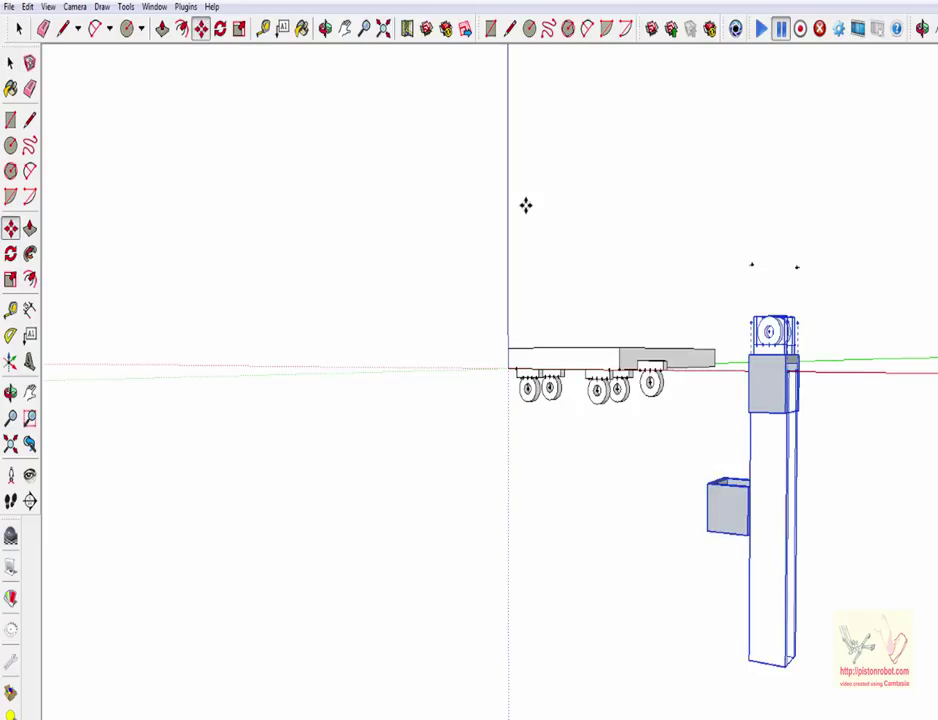
scroll(762, 304, "up", 2)
scroll(762, 304, "up", 1)
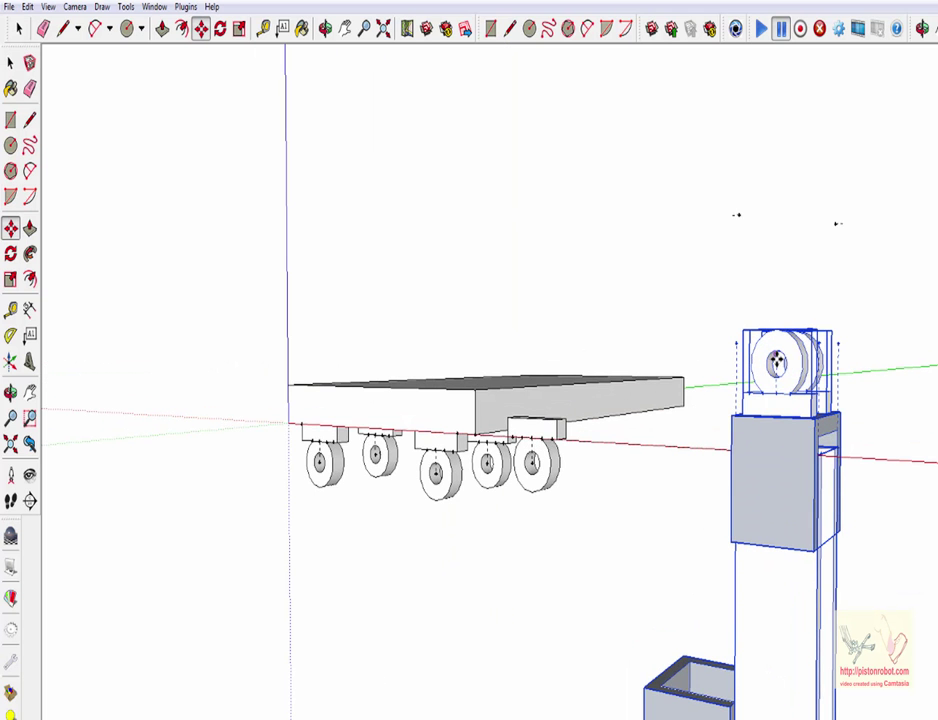
left_click_drag(776, 364, 464, 468)
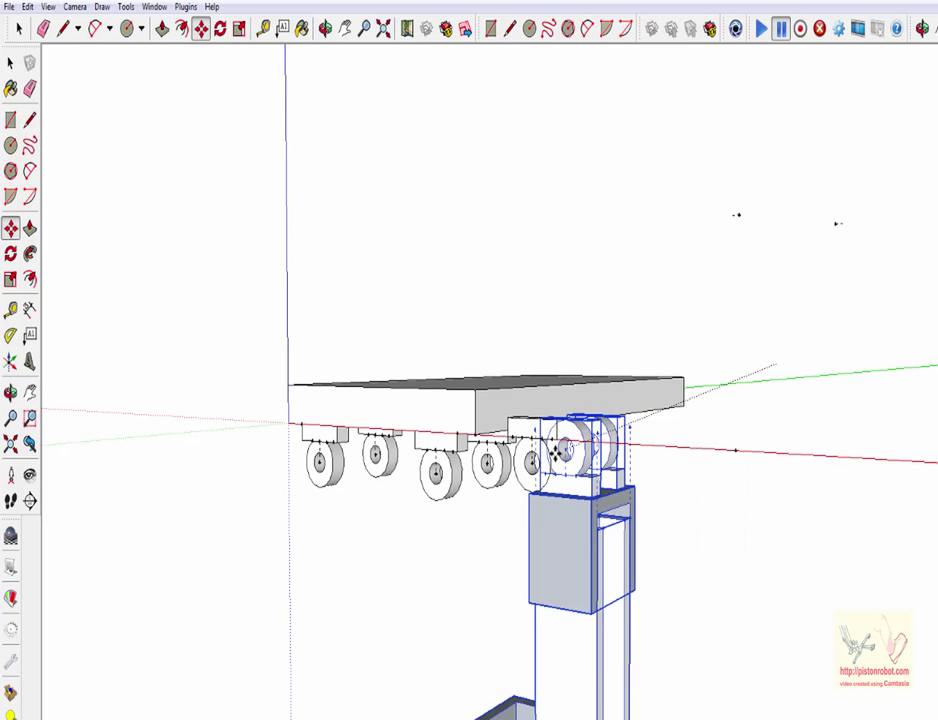
scroll(513, 465, "down", 4)
scroll(624, 446, "up", 2)
scroll(561, 468, "up", 1)
scroll(250, 507, "up", 5)
scroll(300, 489, "down", 3)
scroll(300, 485, "down", 3)
scroll(310, 480, "up", 2)
scroll(292, 484, "up", 1)
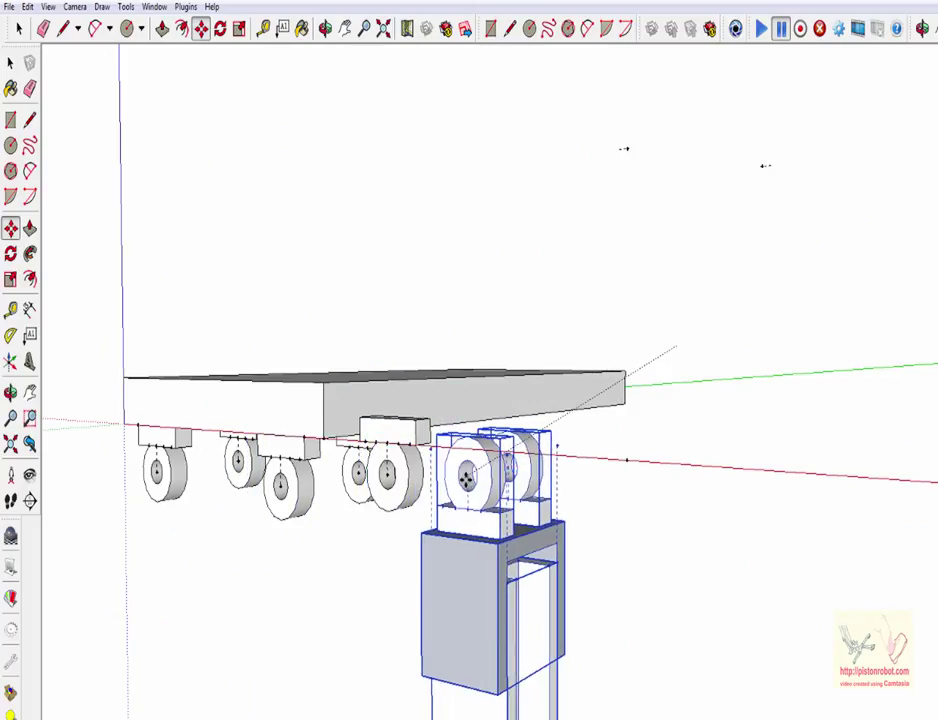
left_click(466, 492)
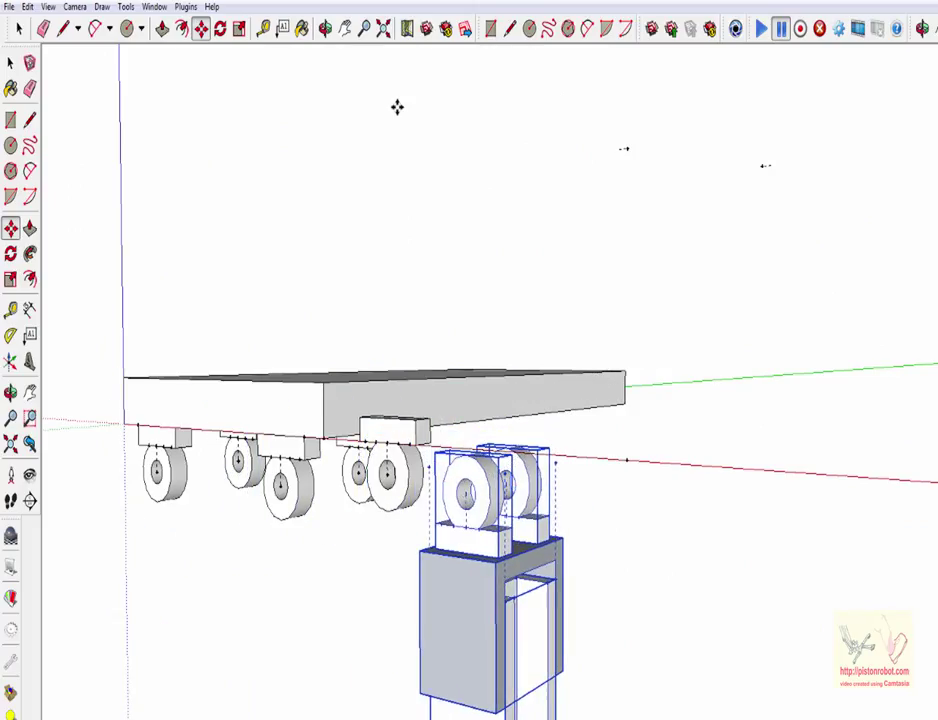
- Slide the wheel assembly left beneath the platform, in line with its middle wheels
left_click(325, 28)
left_click_drag(415, 174, 615, 81)
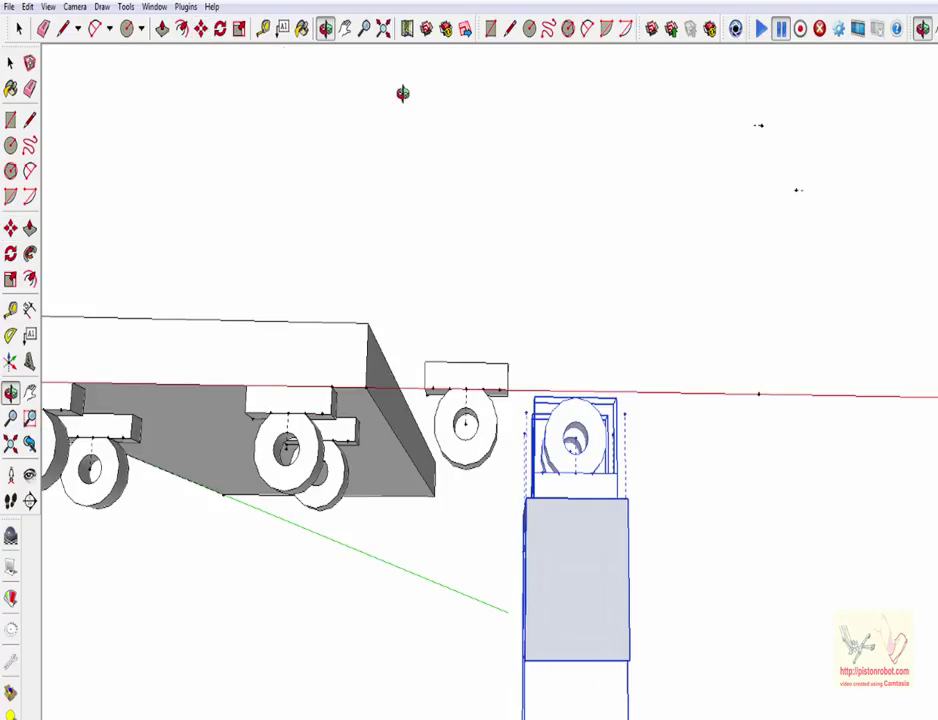
left_click(201, 28)
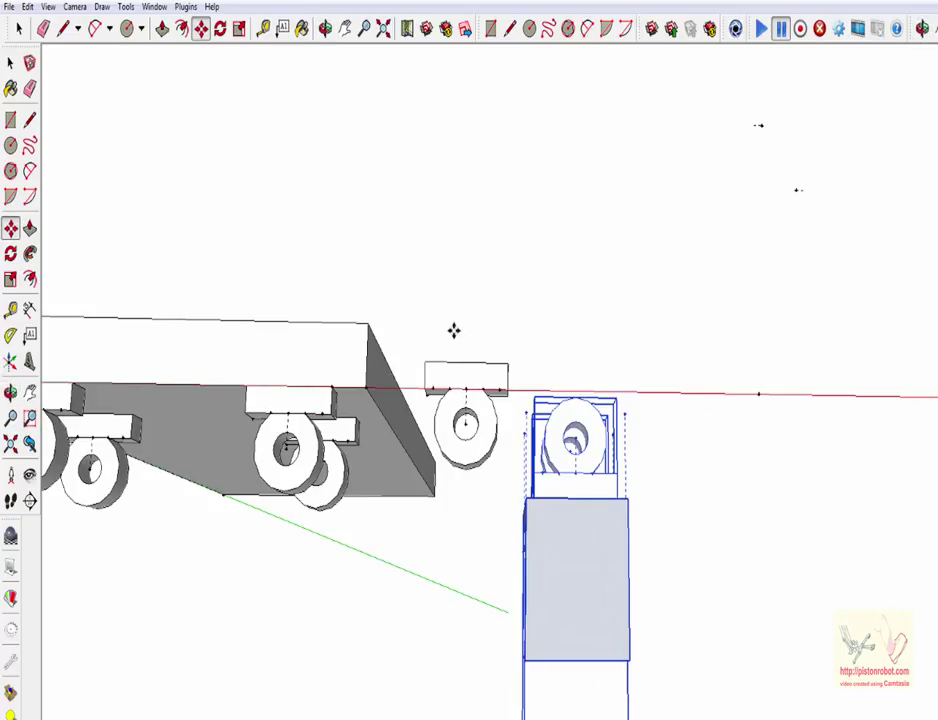
left_click(570, 440)
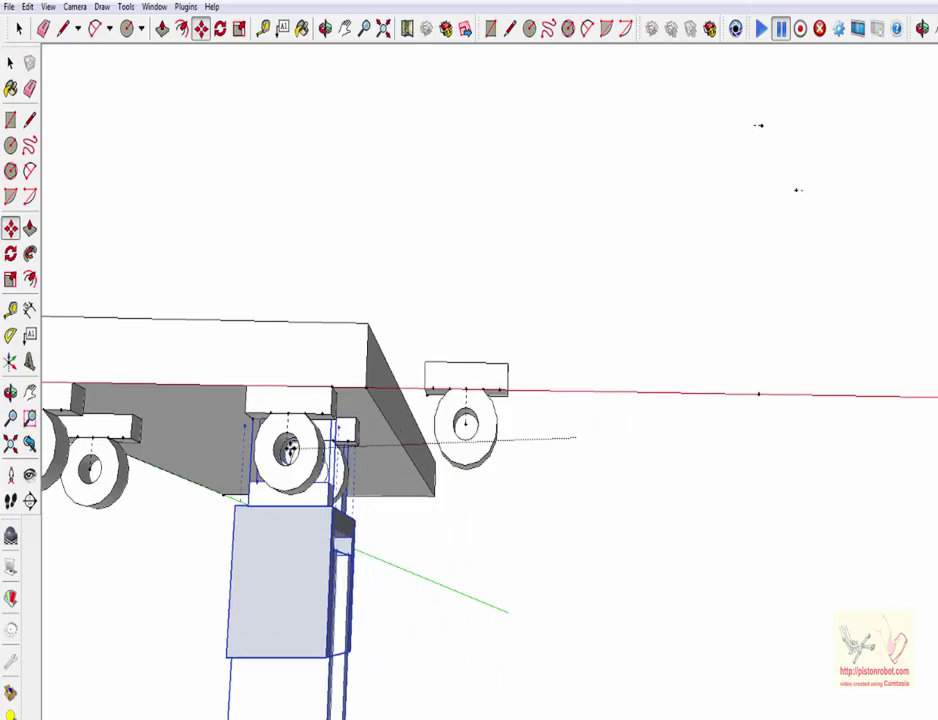
left_click(286, 449)
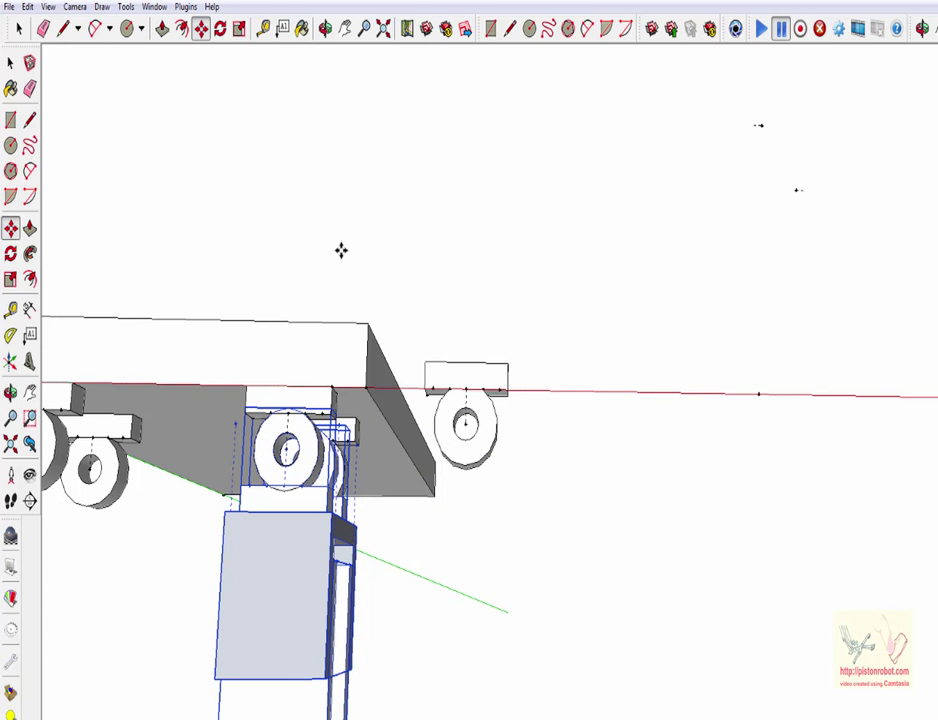
left_click(325, 30)
left_click_drag(329, 142, 98, 240)
mouse_move(529, 321)
left_mouse_down()
mouse_move(251, 230)
mouse_move(383, 274)
mouse_move(477, 374)
mouse_move(457, 471)
left_mouse_up()
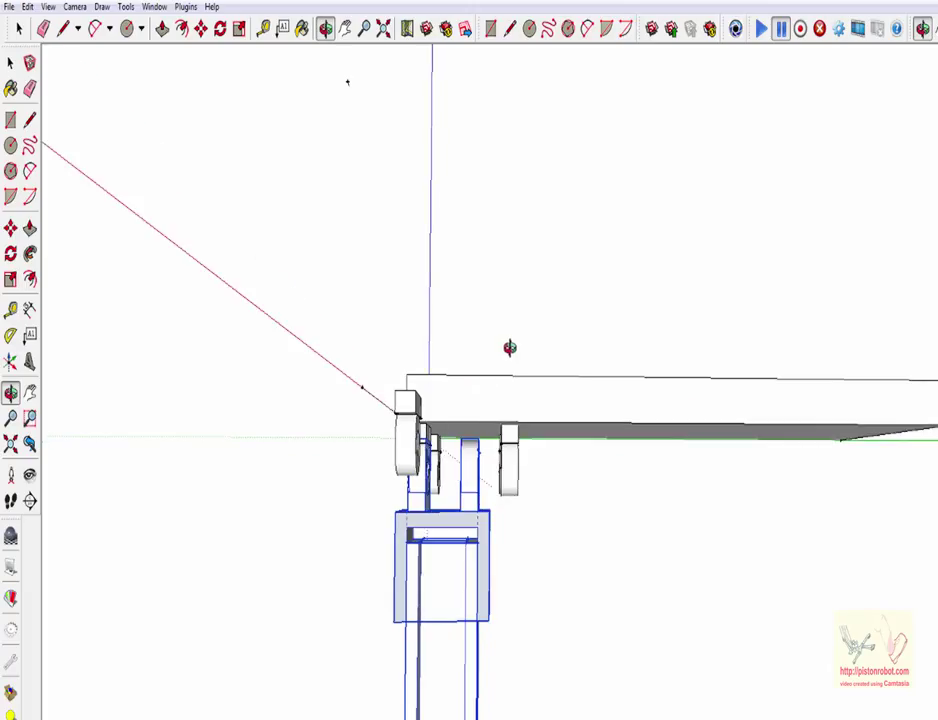
- Nudge the leg assembly slightly right under the platform's wheels
left_click(200, 28)
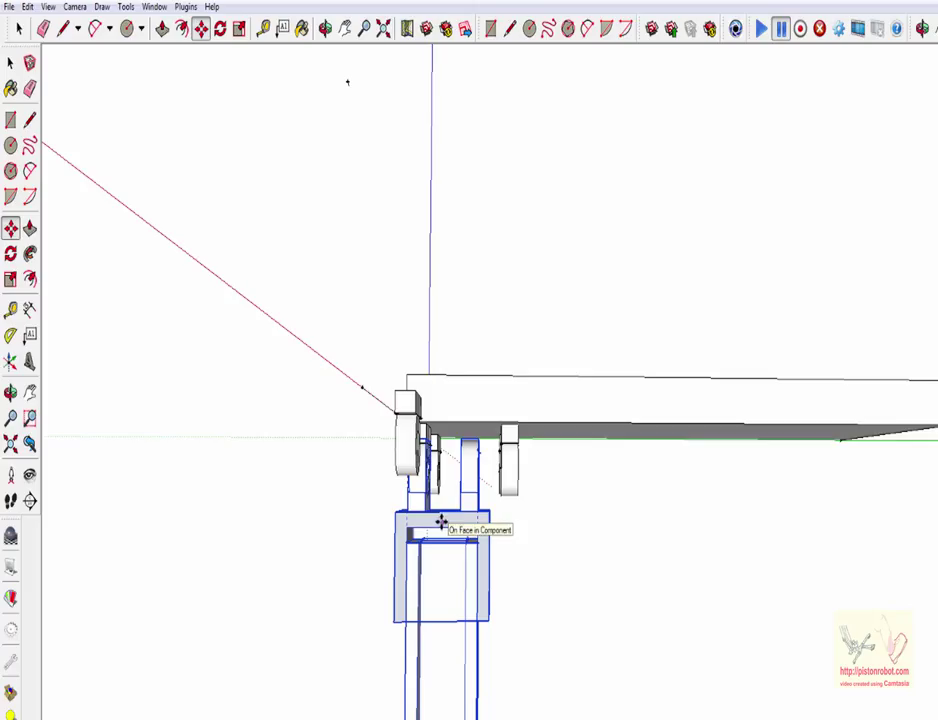
left_click_drag(441, 521, 461, 527)
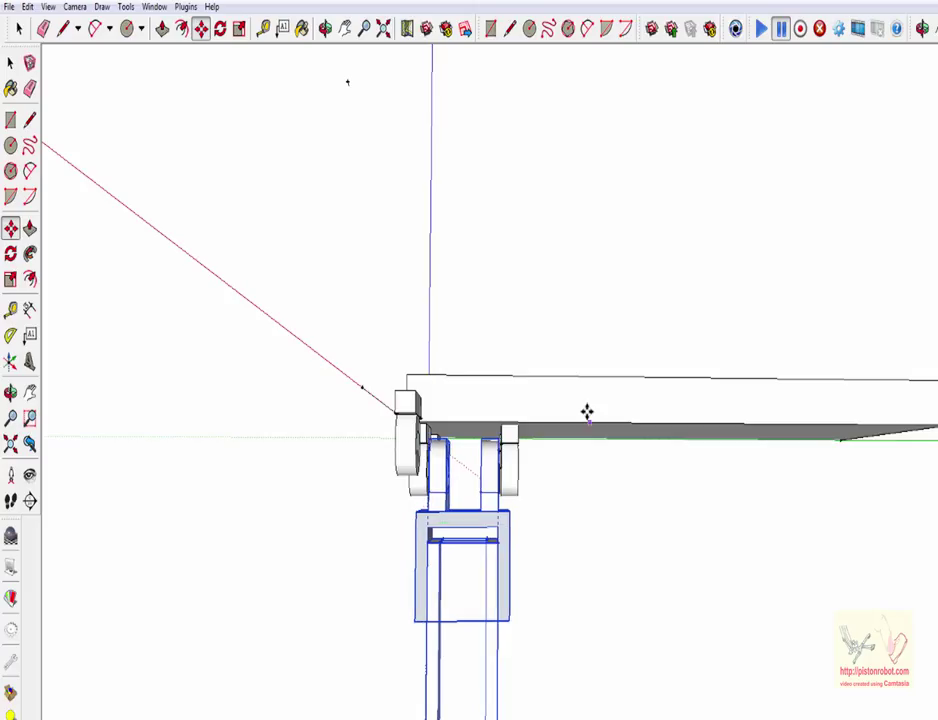
left_click(10, 63)
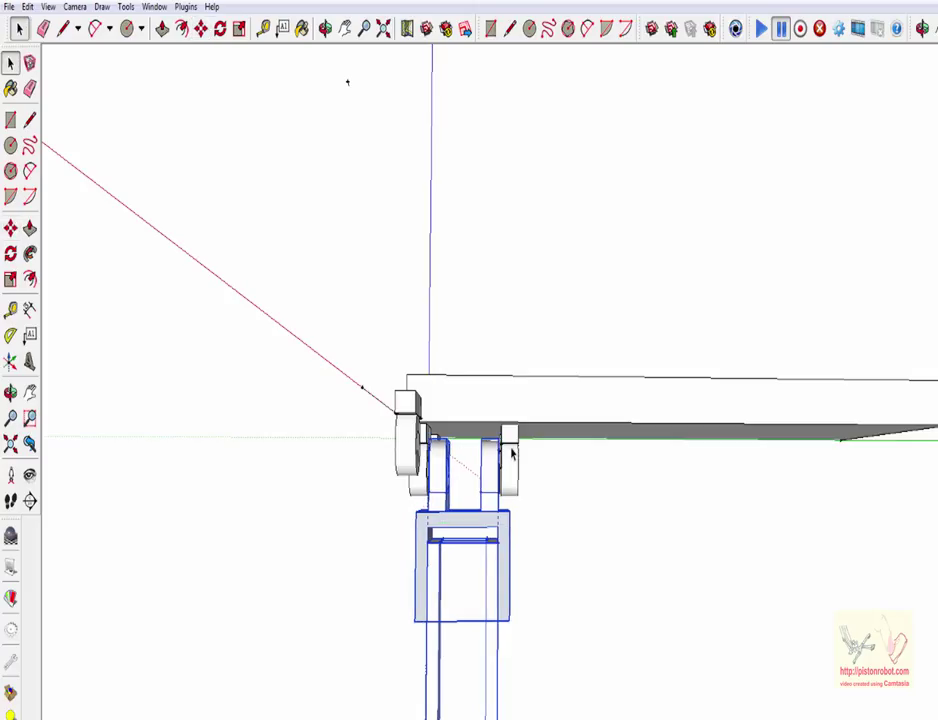
- Shift the small right-hand wheel bracket 1/2" along the green axis
left_click(512, 453)
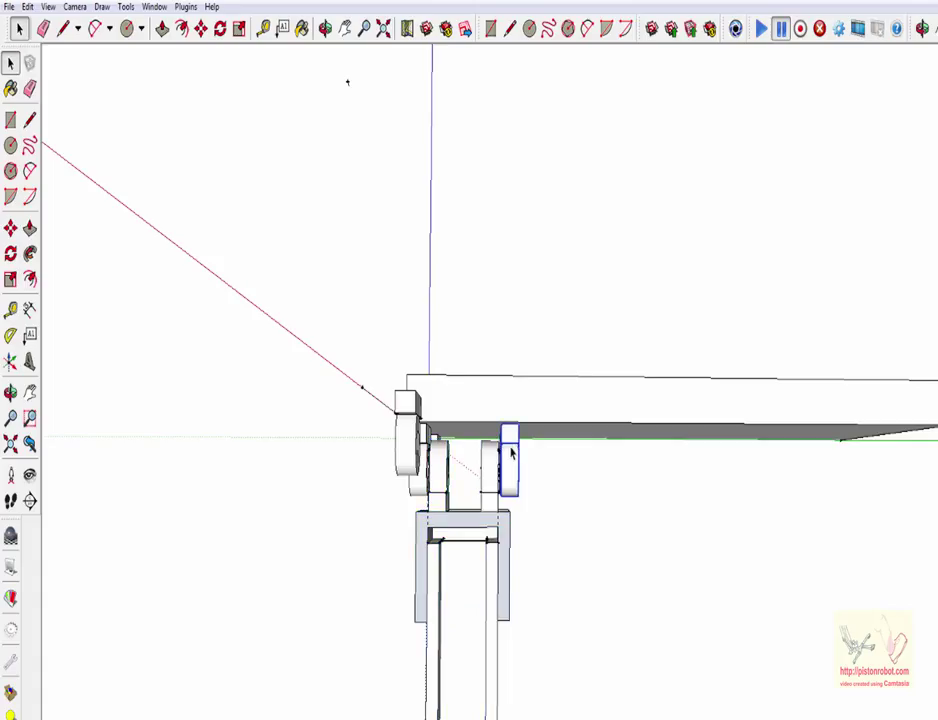
left_click(200, 28)
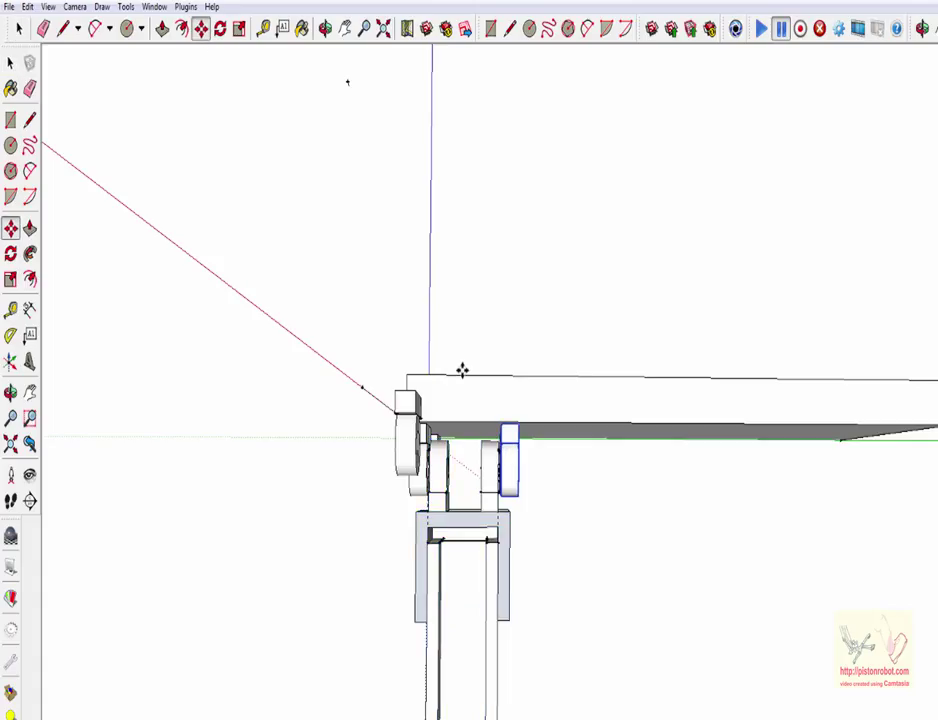
left_click(507, 457)
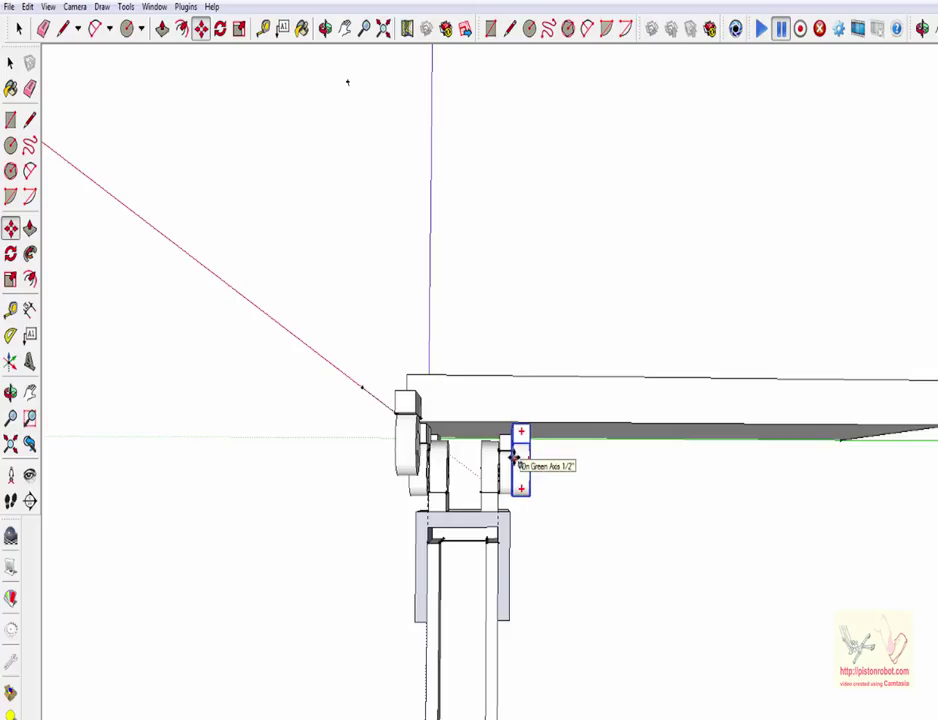
left_click(514, 460)
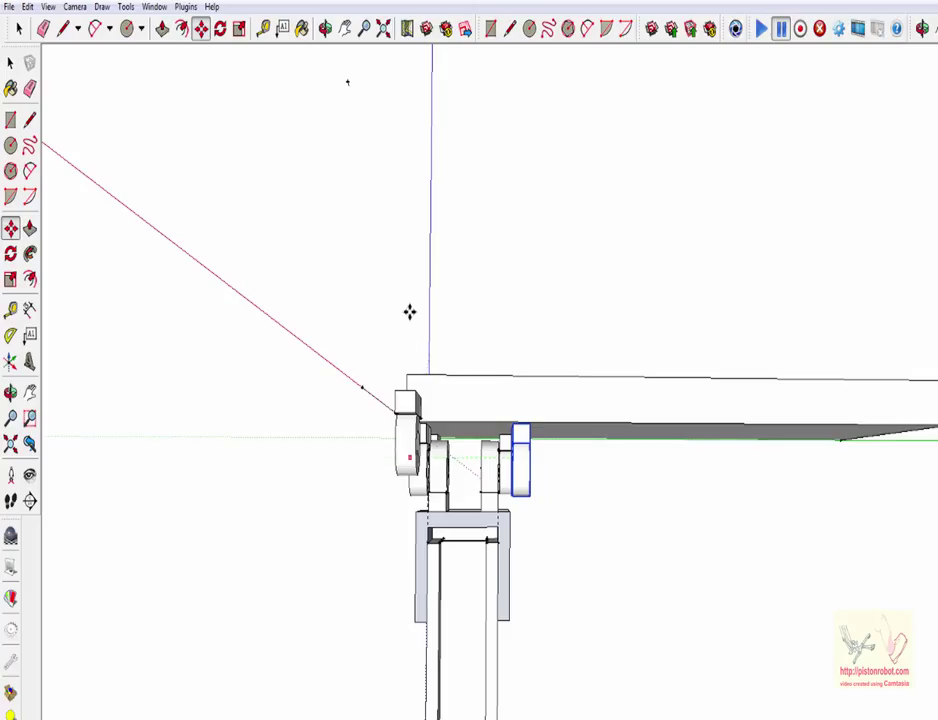
left_click(10, 62)
left_click(464, 526)
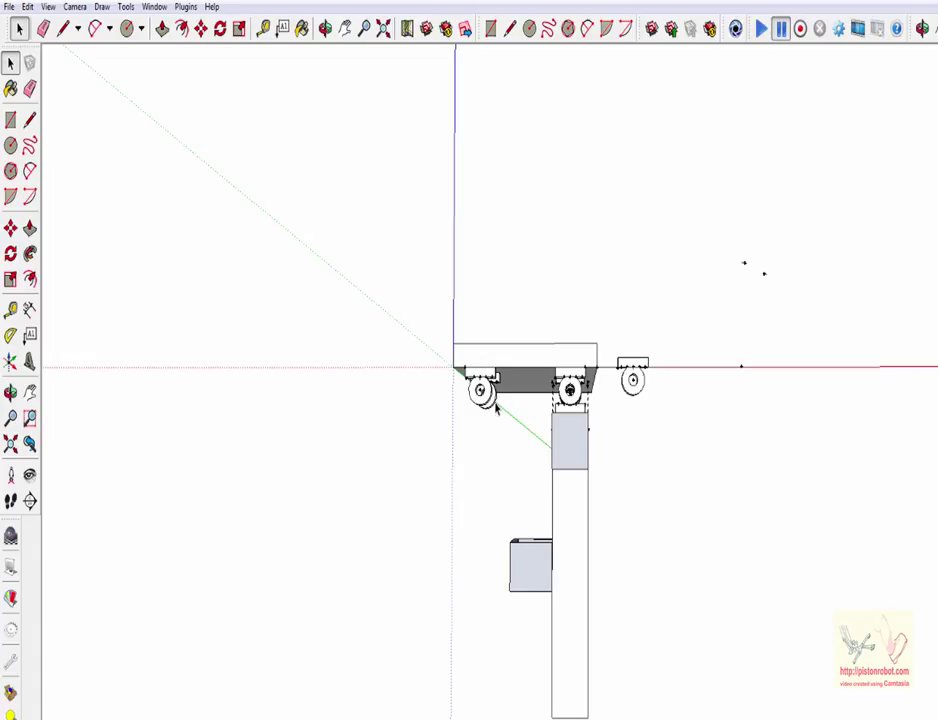
- Select the post and small block, then add the middle wheel component
left_click(496, 404)
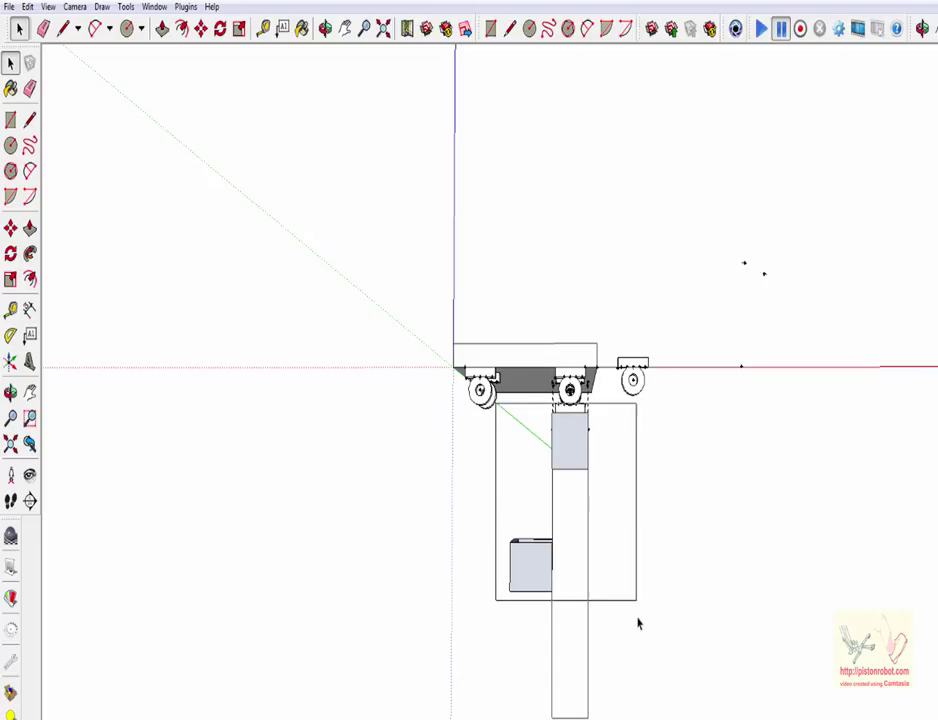
left_click_drag(649, 719, 649, 719)
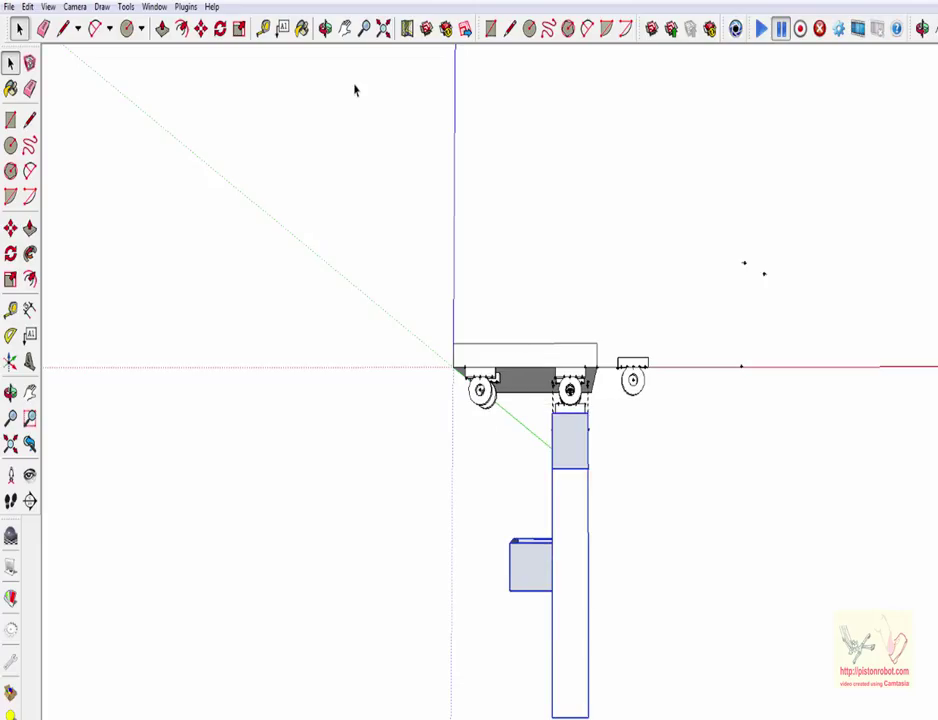
left_click(325, 28)
mouse_move(555, 190)
left_mouse_down()
mouse_move(354, 168)
mouse_move(116, 243)
left_mouse_up()
left_click(10, 62)
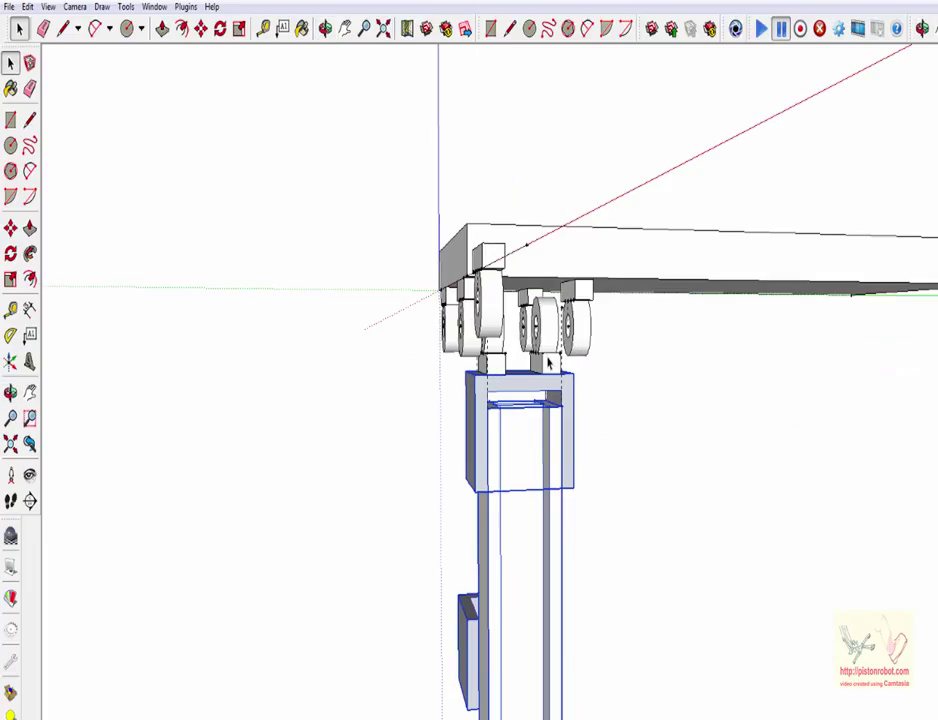
left_click(548, 362)
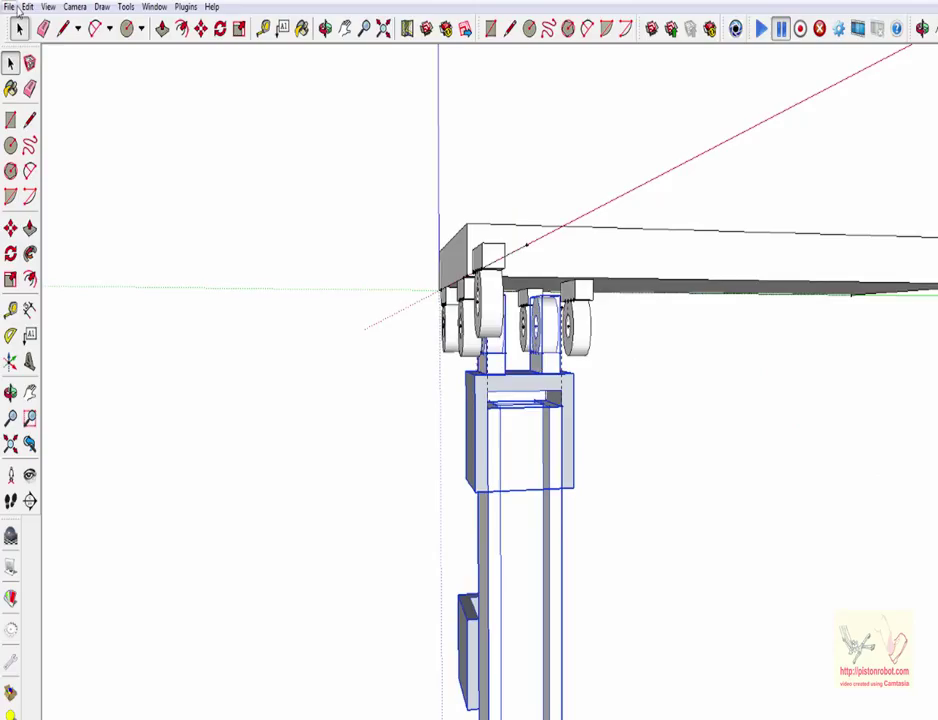
- Make the selected parts one group with Edit > Make Group, then reselect it
left_click(27, 7)
left_click(58, 301)
left_click(27, 7)
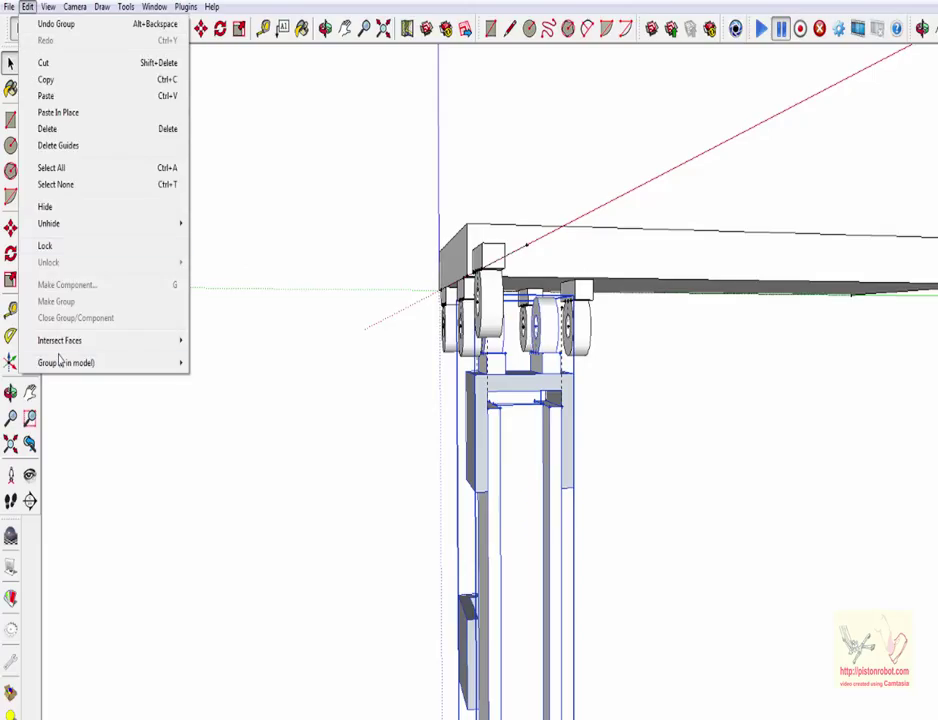
mouse_move(66, 362)
left_click(303, 211)
left_click(325, 28)
left_click_drag(331, 98, 113, 103)
left_click(11, 63)
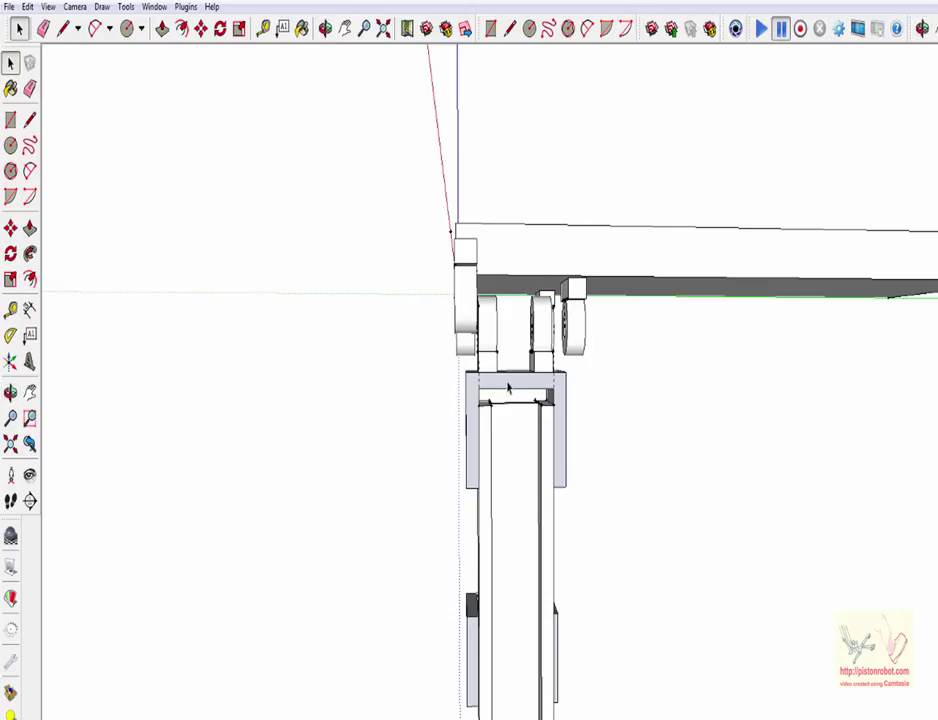
left_click(508, 388)
- Slide the grouped leg along the green axis so it centres beneath the middle wheels
key("m")
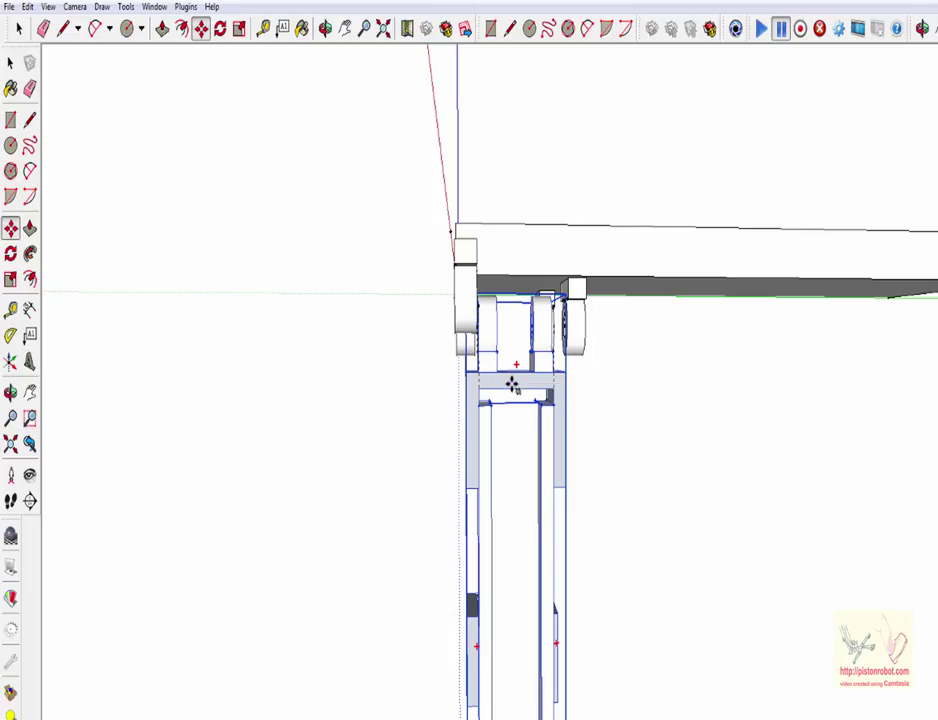
left_click(512, 385)
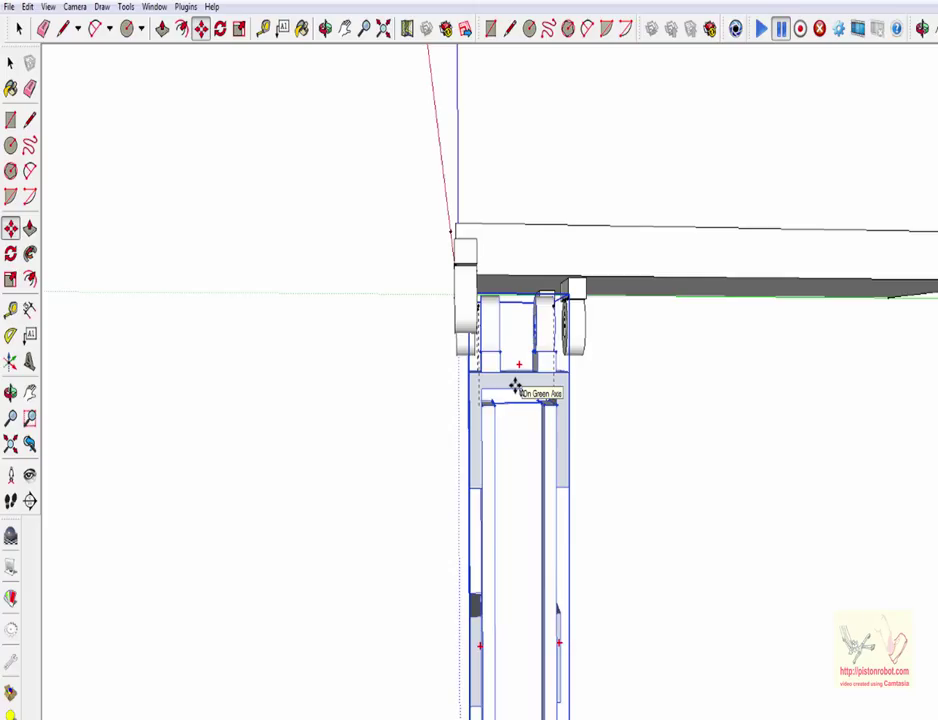
left_click(516, 387)
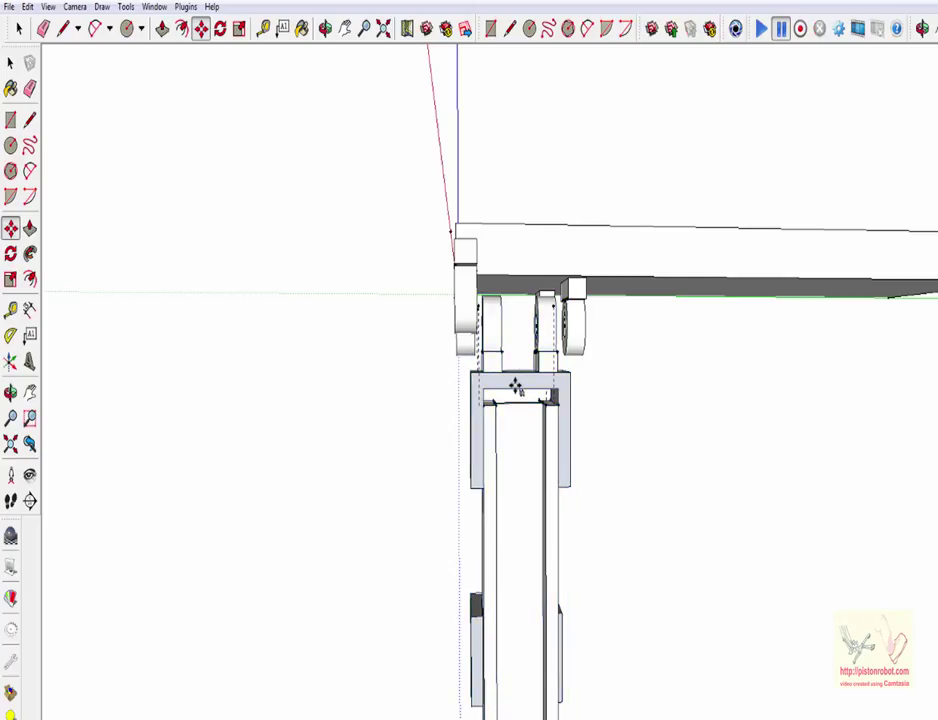
mouse_move(270, 80)
middle_mouse_down()
mouse_move(312, 115)
mouse_move(308, 136)
mouse_move(224, 113)
mouse_move(188, 147)
mouse_move(930, 313)
mouse_move(867, 126)
mouse_move(779, 121)
mouse_move(786, 132)
middle_mouse_up()
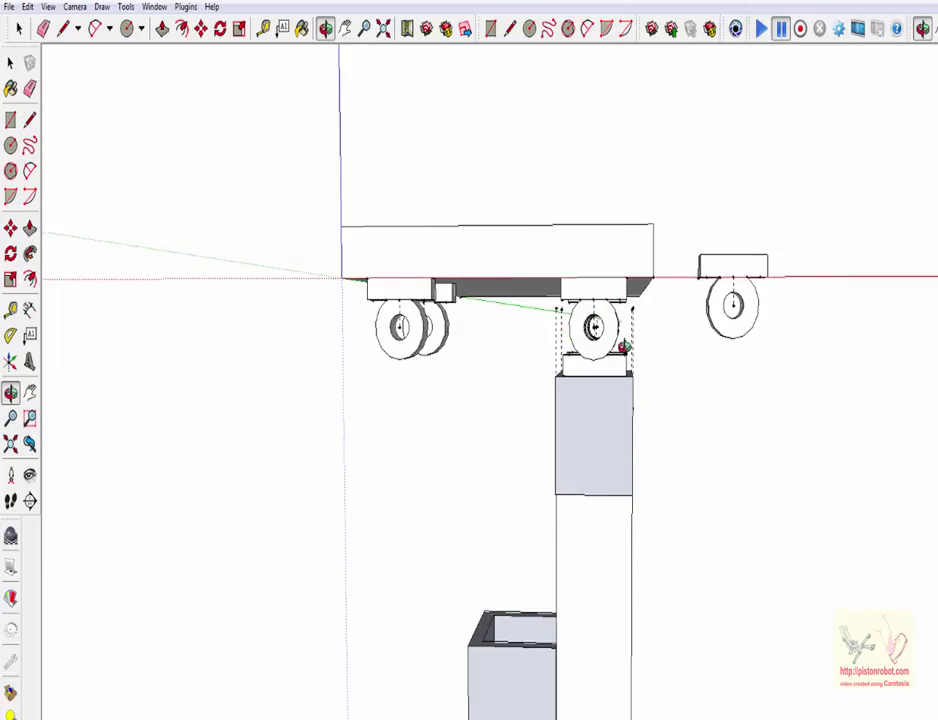
middle_click_drag(630, 330, 264, 349)
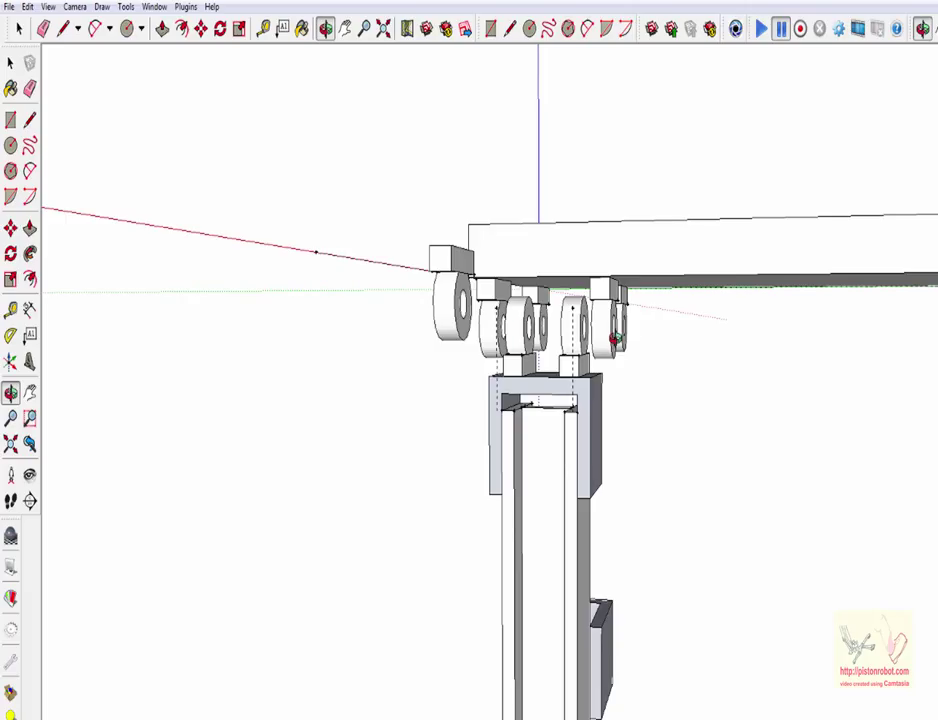
mouse_move(494, 341)
middle_mouse_down()
mouse_move(630, 410)
mouse_move(815, 356)
mouse_move(659, 402)
mouse_move(620, 335)
middle_mouse_up()
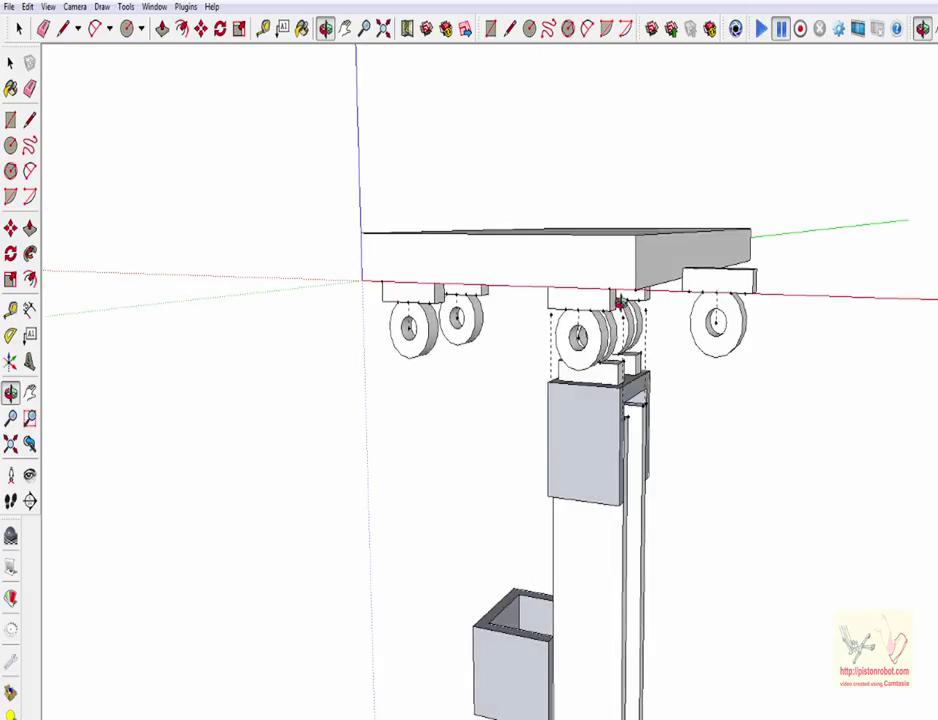
left_click_drag(576, 325, 512, 282)
mouse_move(550, 356)
left_mouse_down()
mouse_move(559, 464)
mouse_move(787, 345)
left_mouse_up()
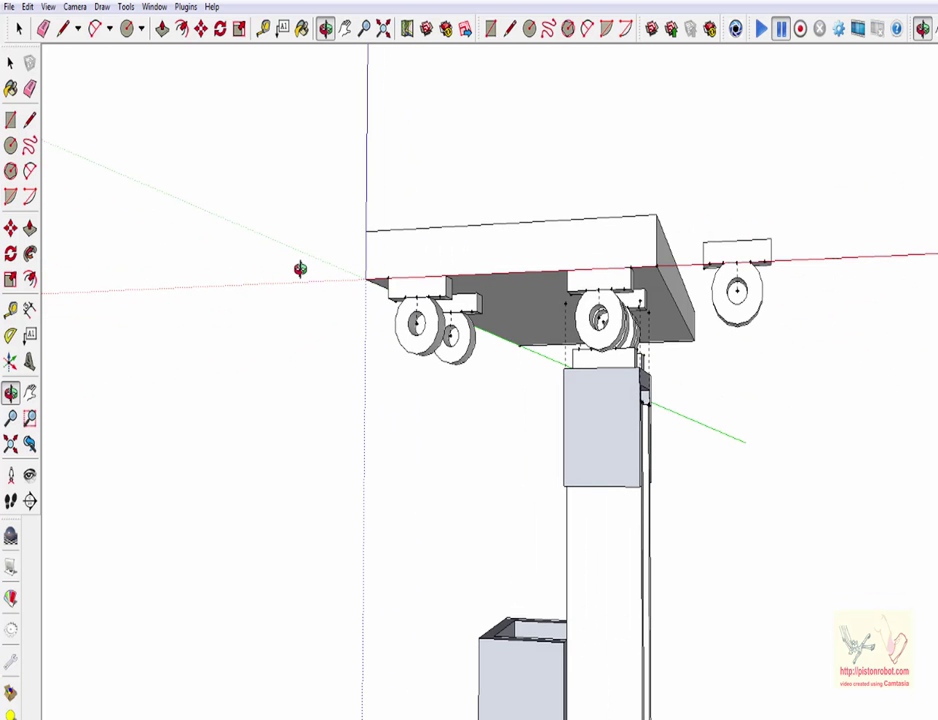